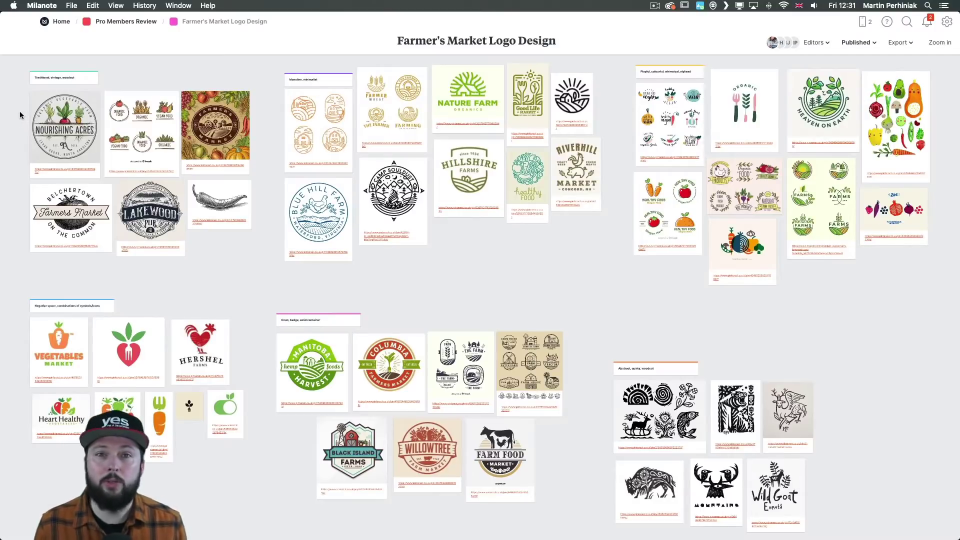
Shift the Belchertown, Lakewood and pepper cards slightly left on the mood board
key("super+equal")
key("super+equal")
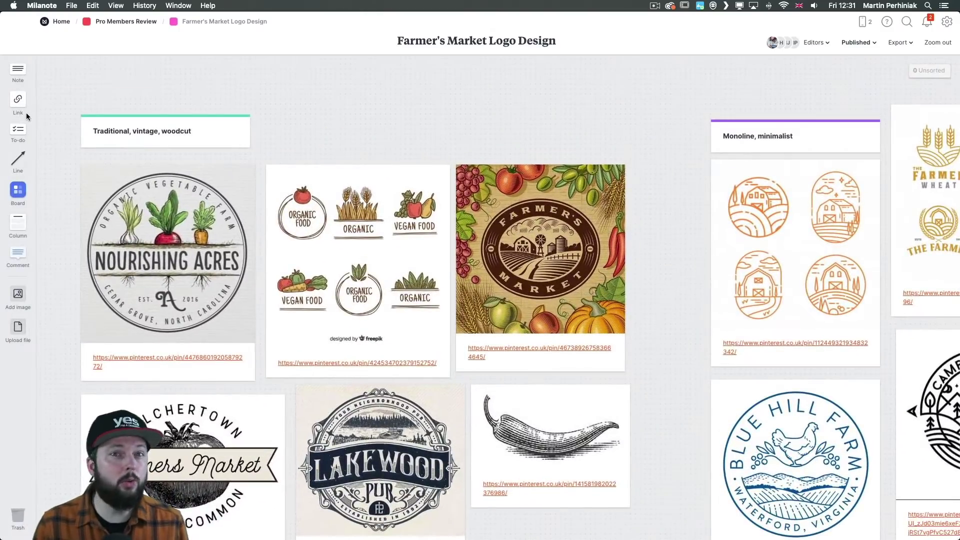
scroll(60, 243, "down", 3)
scroll(61, 243, "up", 1)
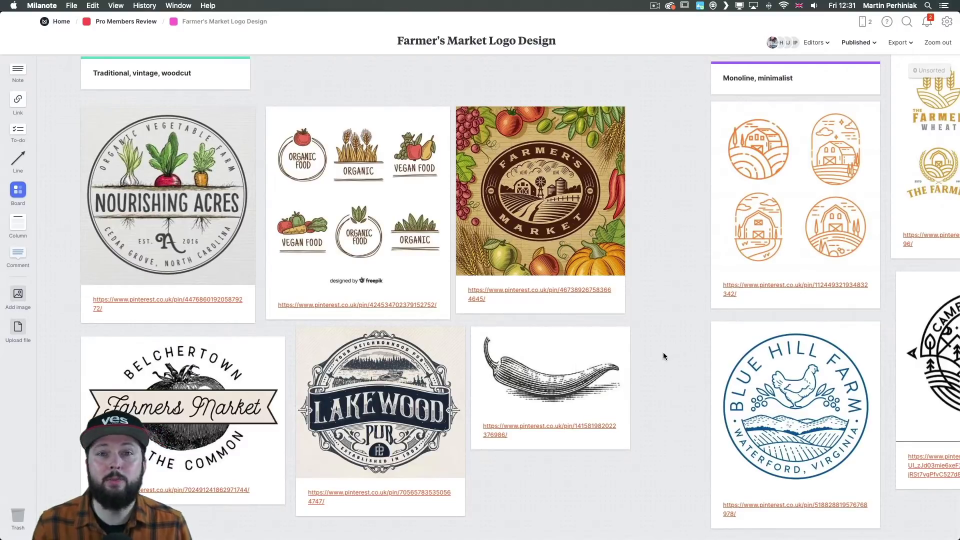
left_click_drag(662, 353, 230, 388)
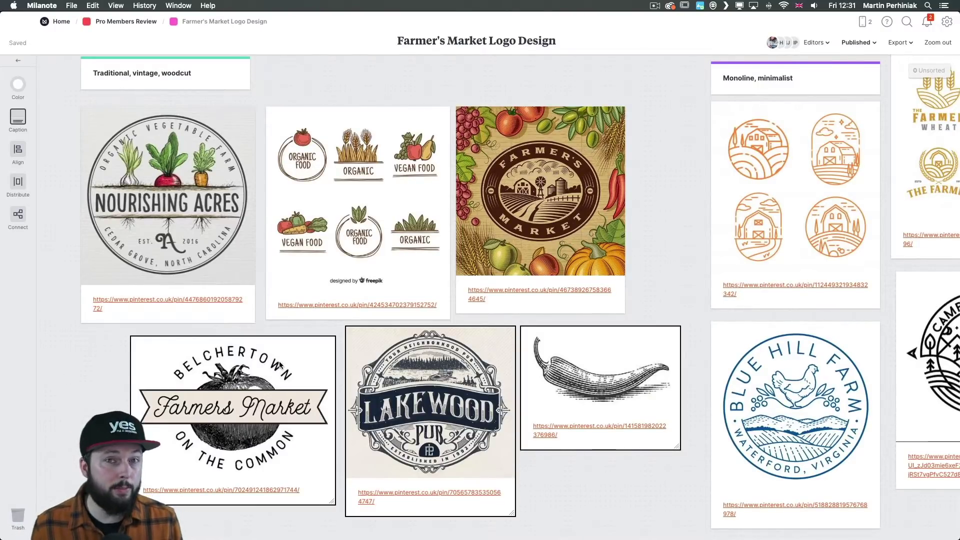
left_click_drag(269, 356, 232, 353)
left_click(686, 280)
Nudge the Hershel Farms card up and left into line with its row, then zoom out
scroll(652, 275, "right", 10)
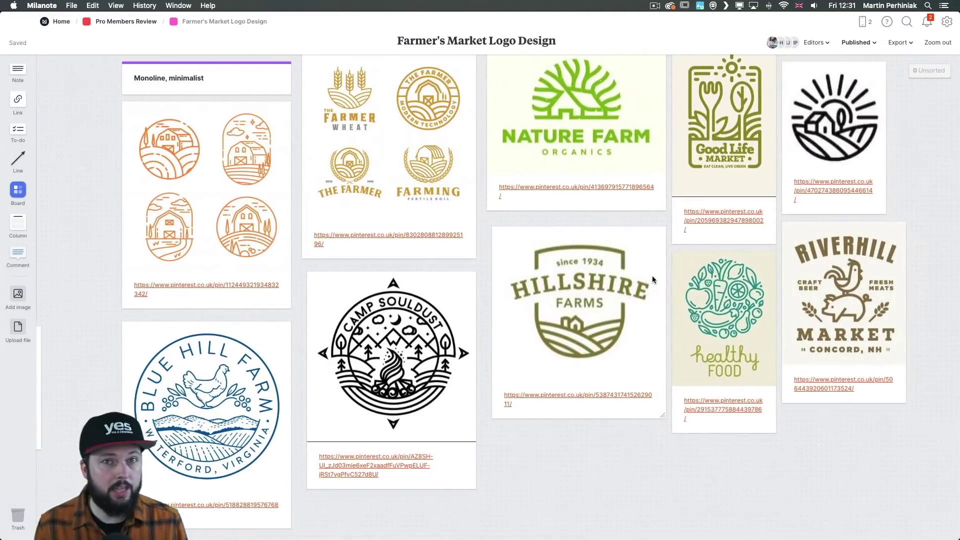
scroll(652, 279, "up", 3)
scroll(652, 279, "down", 1)
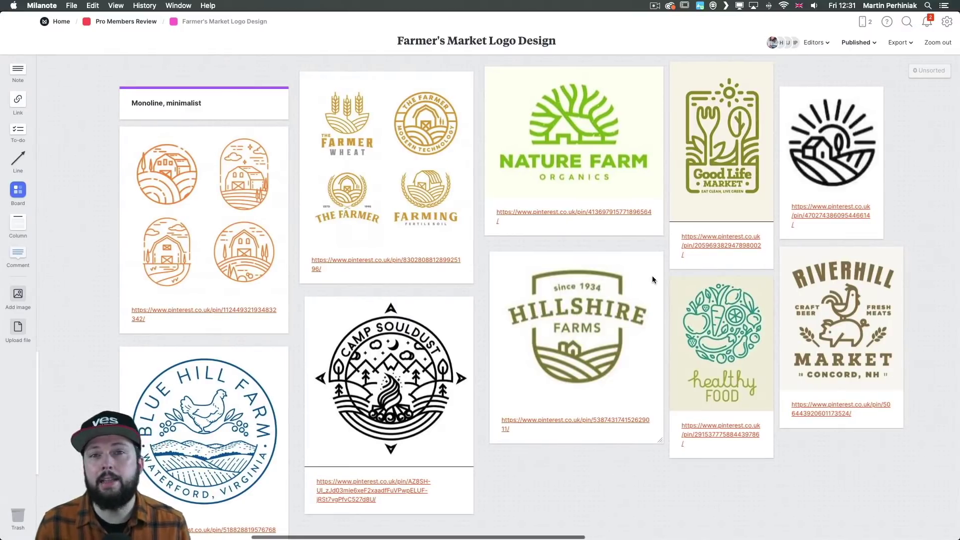
scroll(652, 279, "right", 2)
scroll(652, 280, "right", 15)
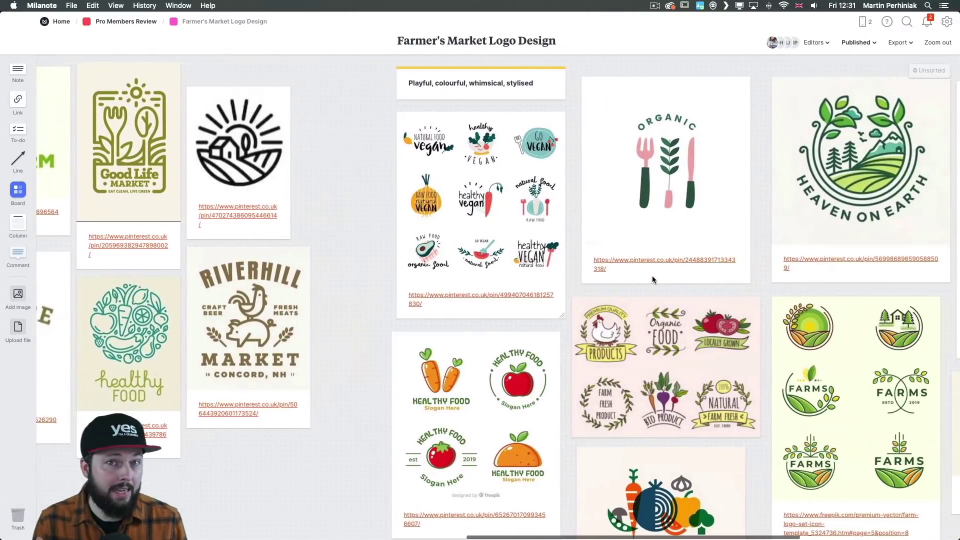
scroll(651, 280, "right", 3)
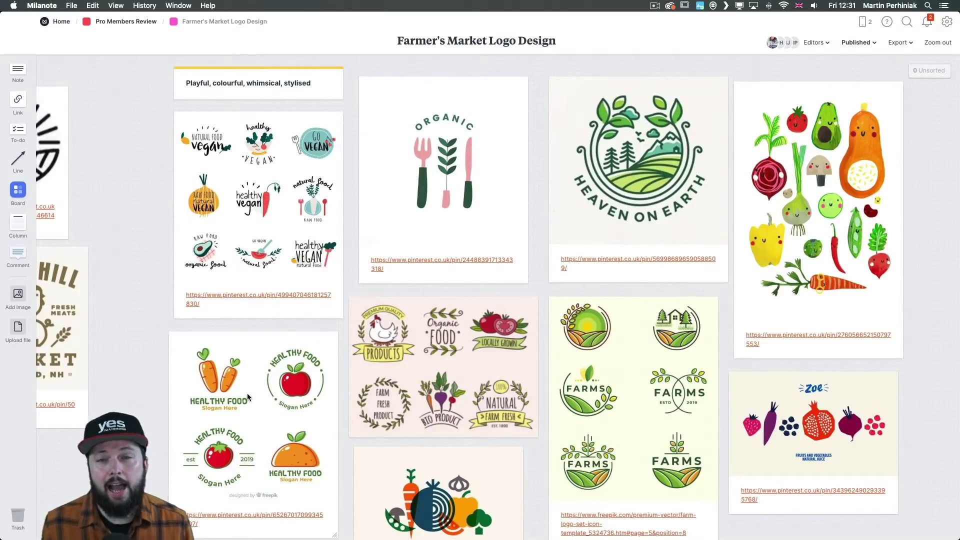
scroll(157, 383, "down", 15)
scroll(159, 385, "down", 8)
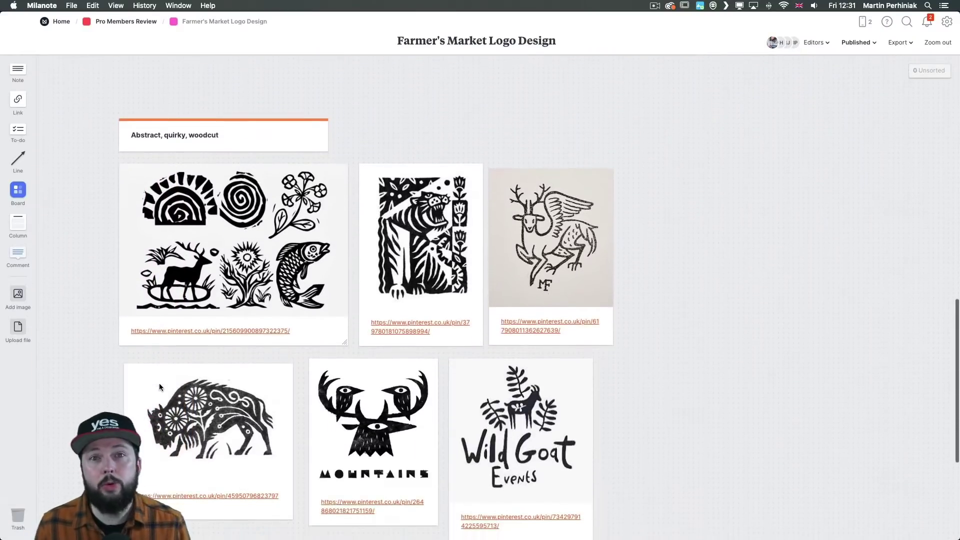
scroll(159, 386, "left", 2)
scroll(159, 383, "left", 2)
scroll(158, 383, "down", 1)
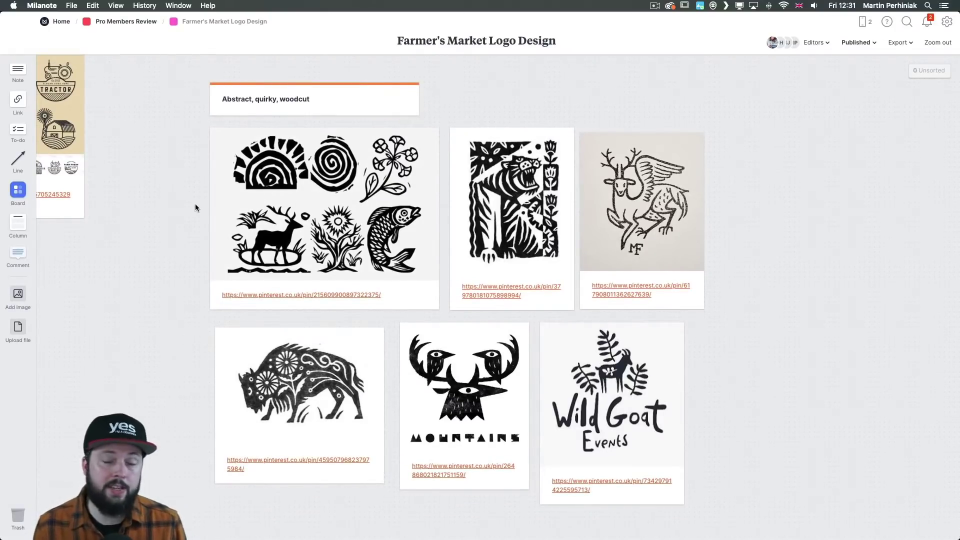
scroll(136, 195, "left", 10)
scroll(136, 195, "left", 10)
scroll(136, 195, "up", 3)
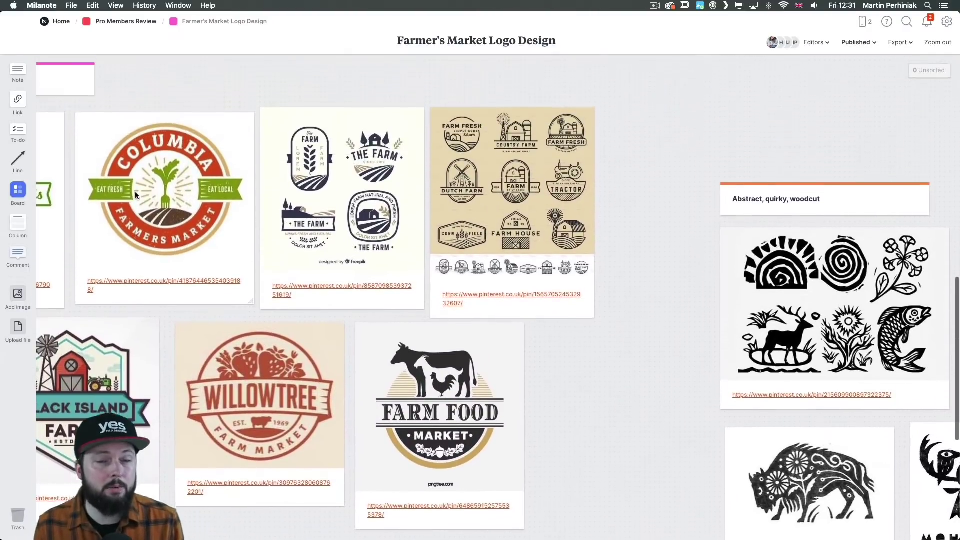
scroll(135, 195, "left", 3)
scroll(135, 195, "down", 1)
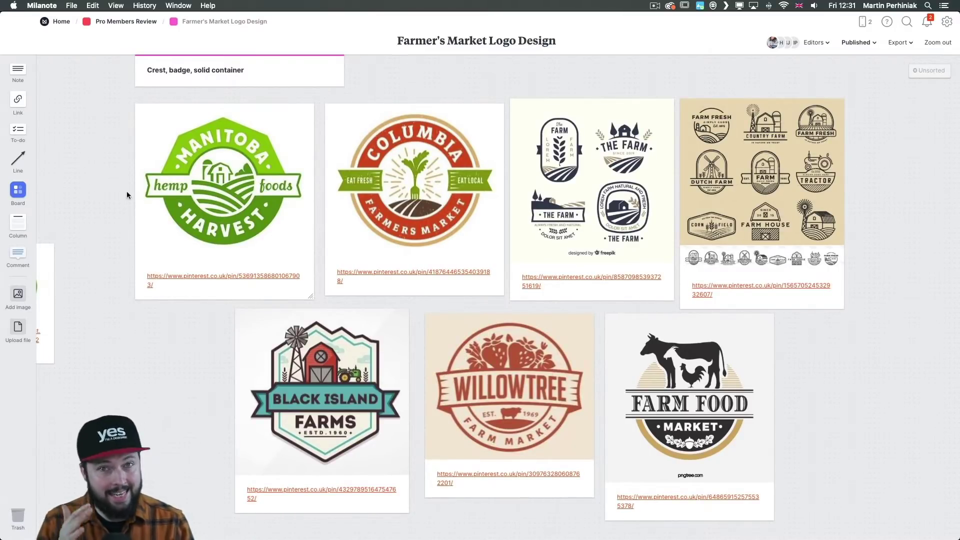
scroll(93, 124, "left", 15)
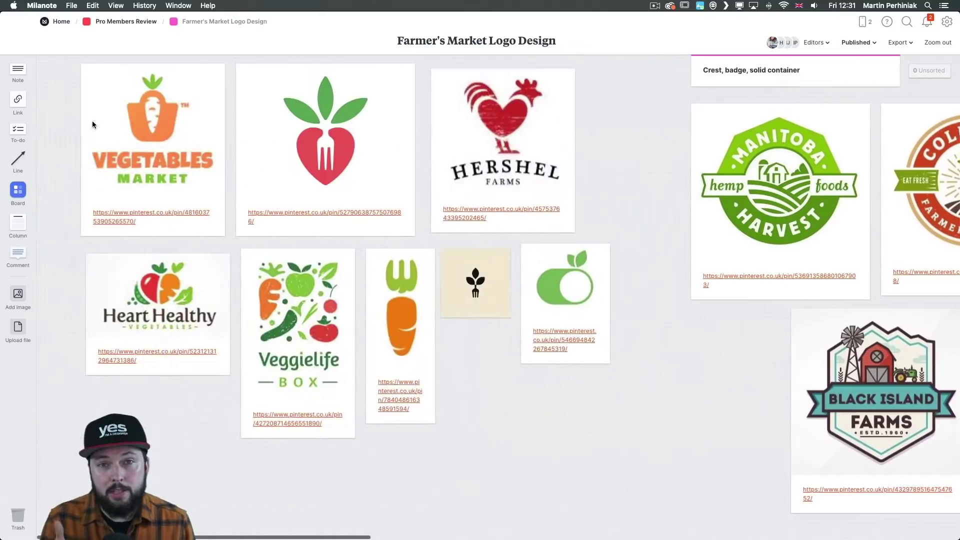
scroll(93, 123, "up", 3)
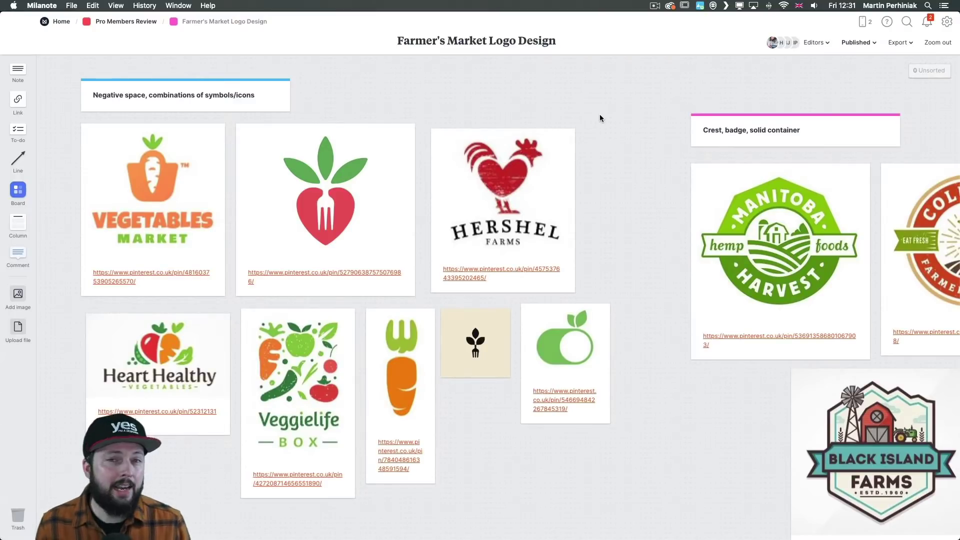
left_click_drag(528, 161, 519, 153)
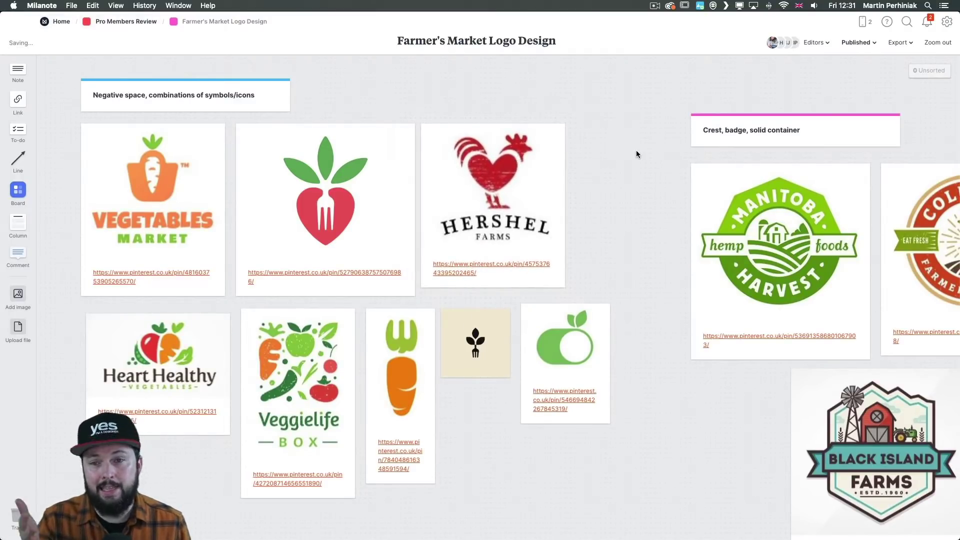
key("super+minus")
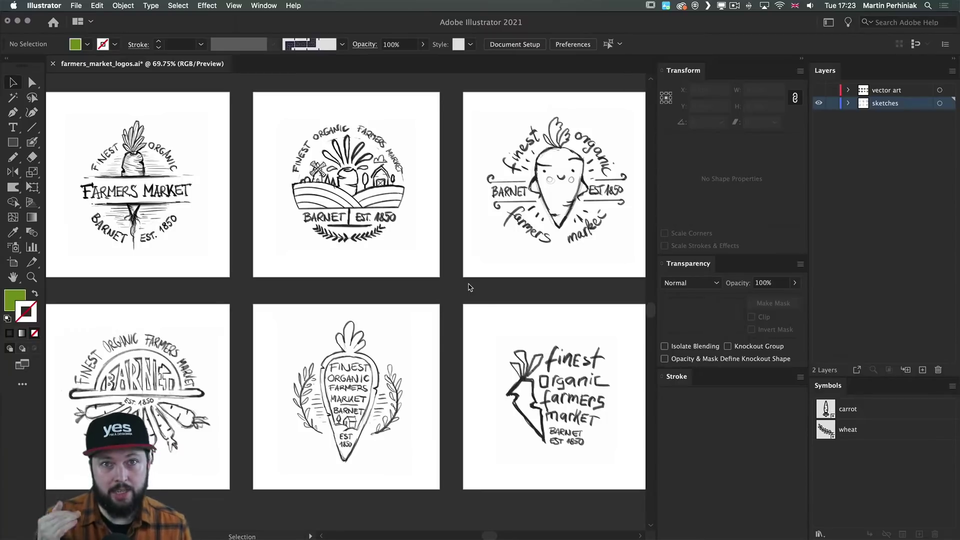
Turn the sketches layer into a template with images dimmed to 20%
left_click(873, 150)
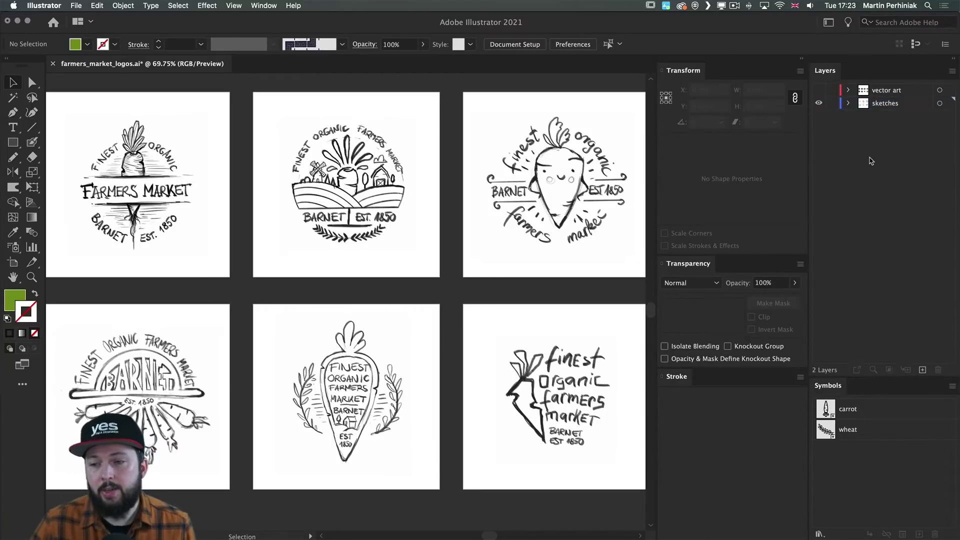
left_click(536, 198)
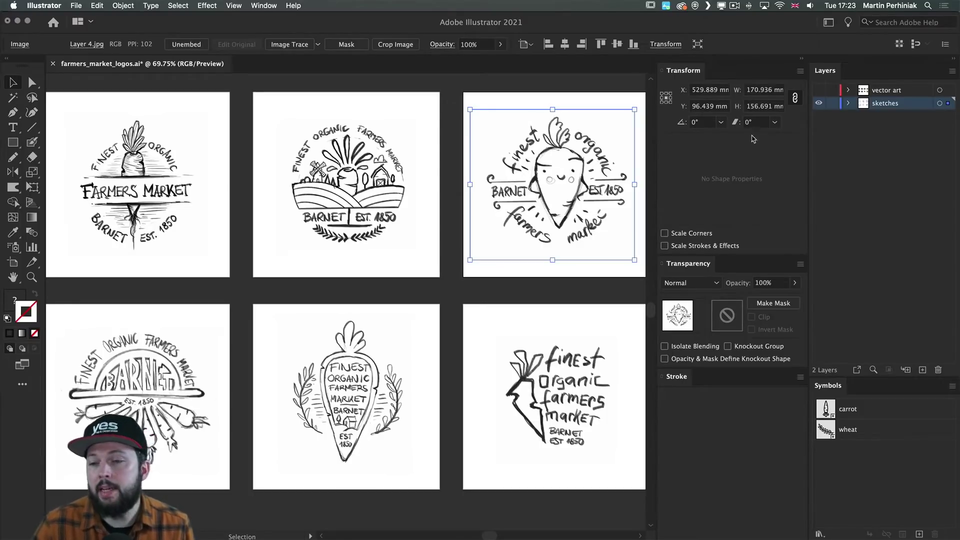
double_click(909, 105)
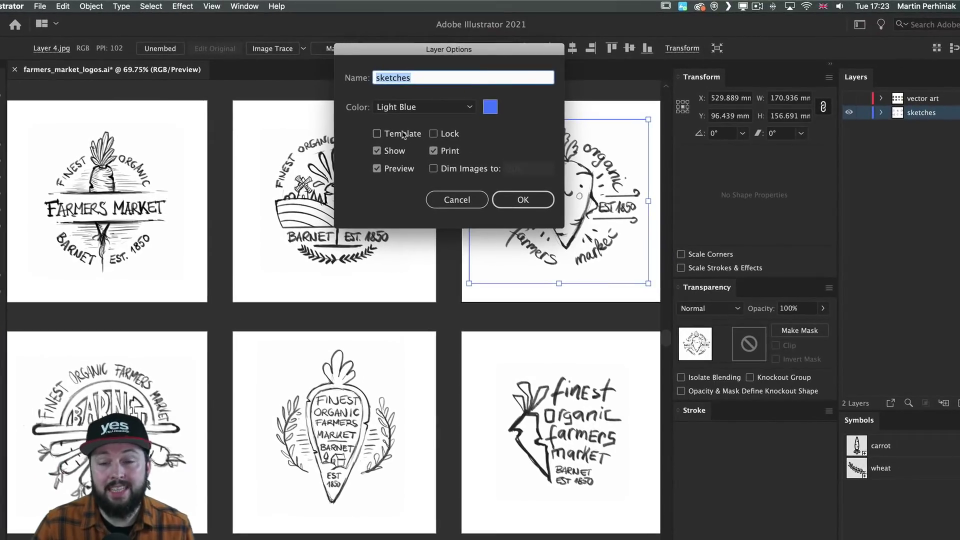
left_click(403, 134)
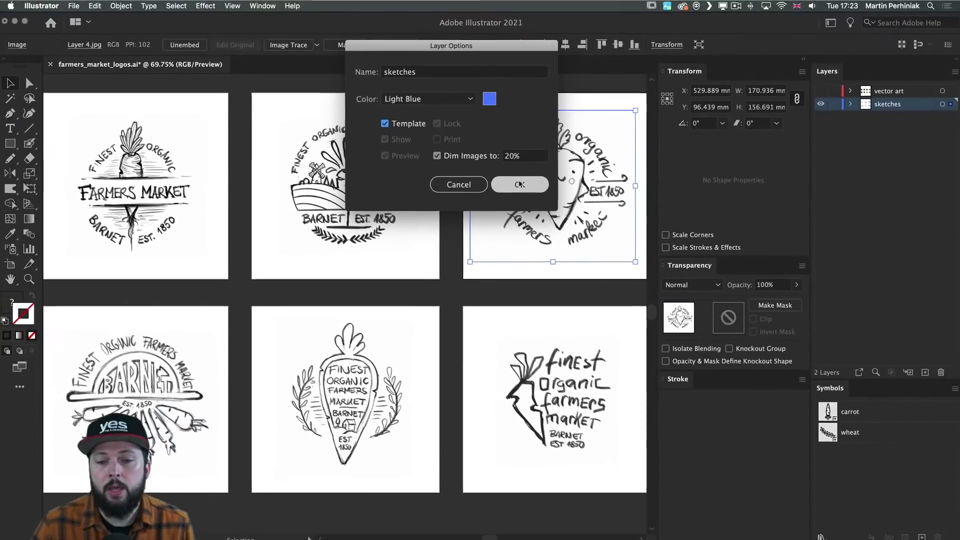
left_click(523, 199)
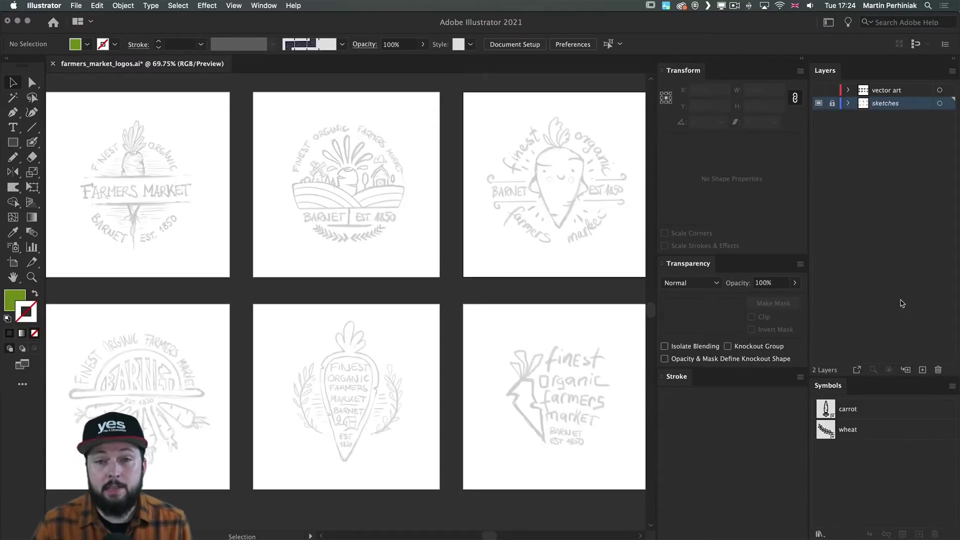
Add an empty Layer 3 and toggle the sketch template's visibility to compare with the badge
left_click(922, 370)
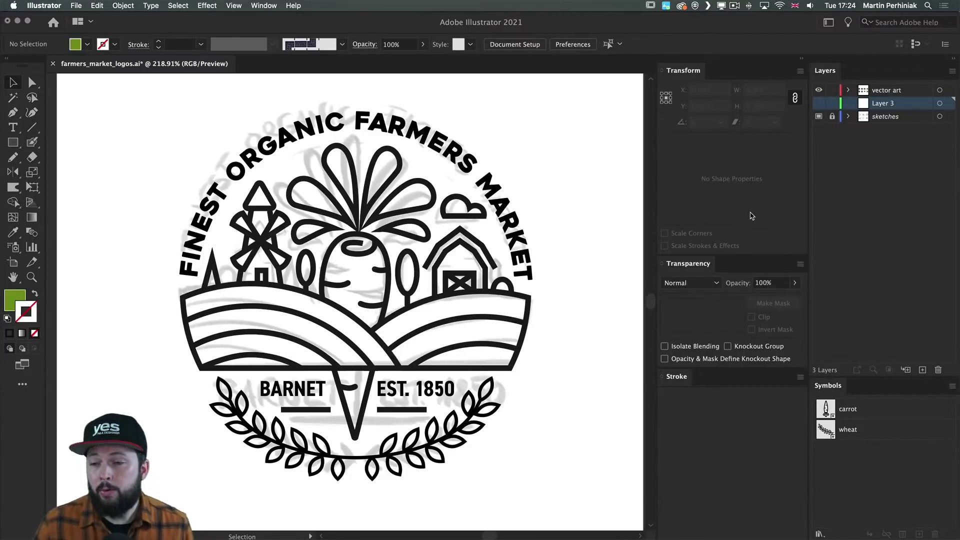
left_click(818, 117)
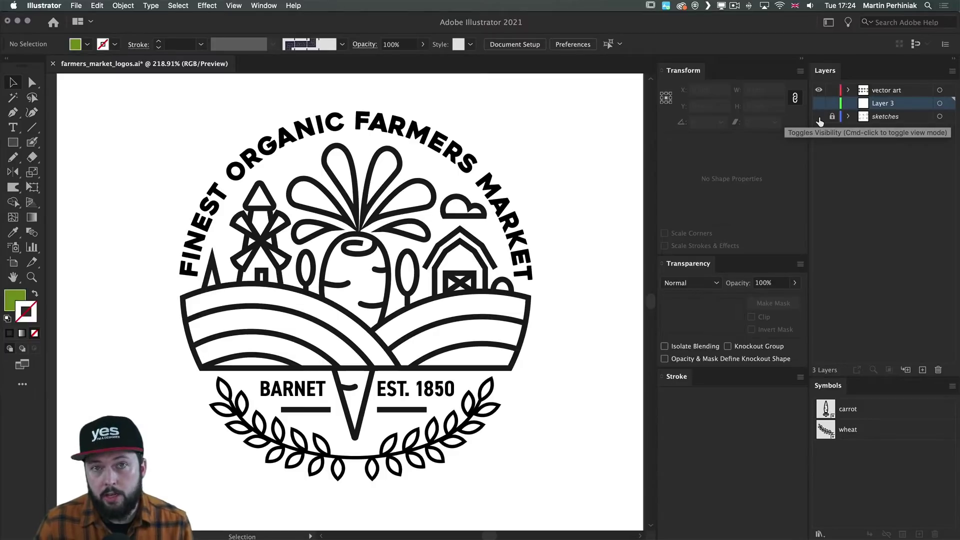
left_click(819, 117)
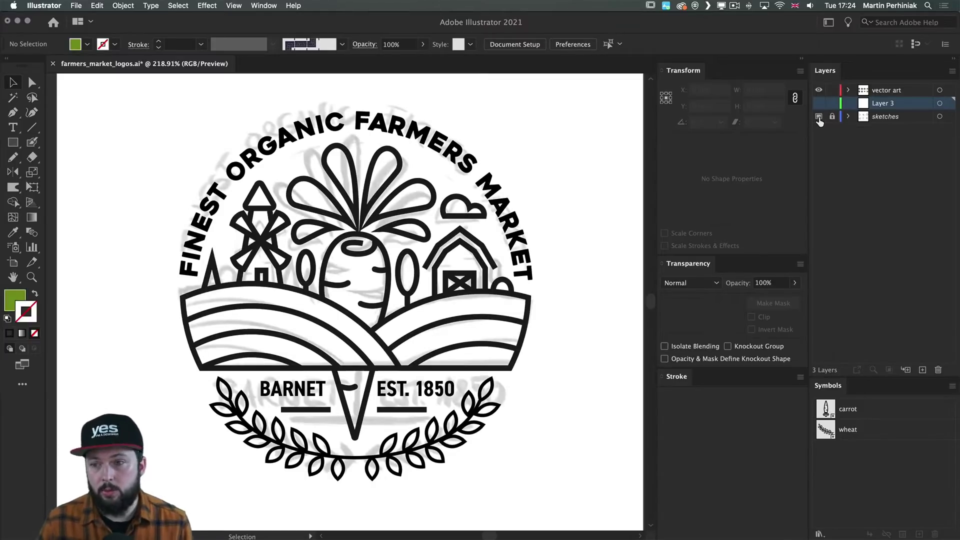
left_click(819, 118)
left_click(819, 118)
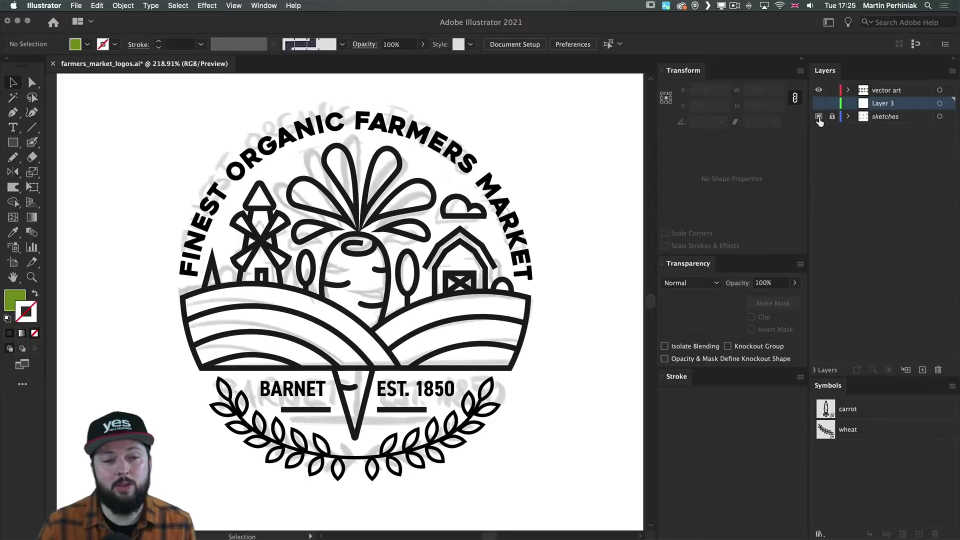
Open a second window of farmers_market_logos.ai and switch between the two views
left_click(263, 5)
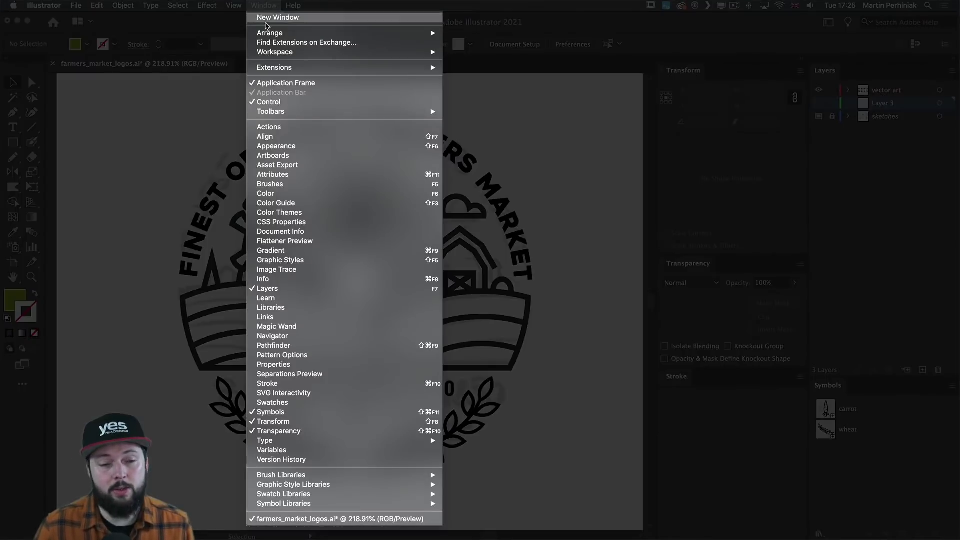
key("Escape")
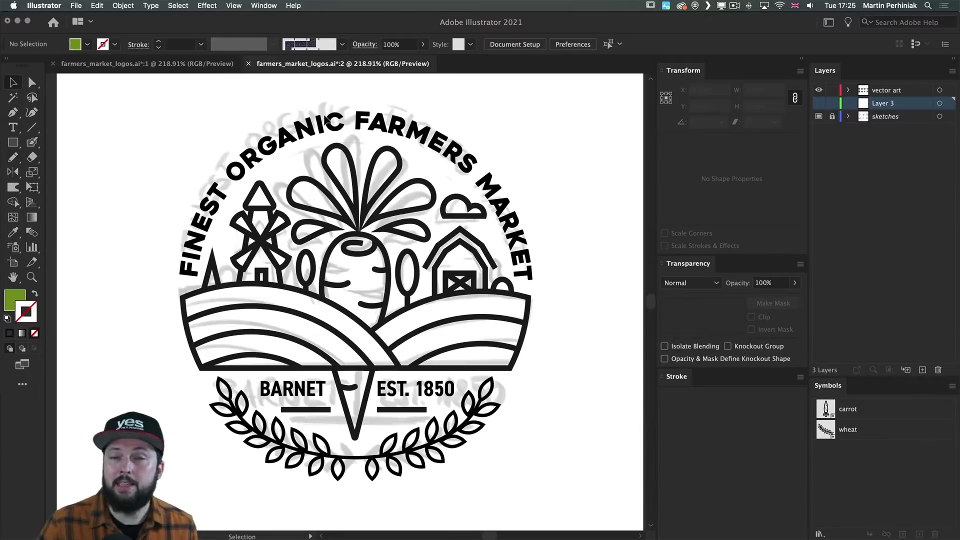
left_click(123, 66)
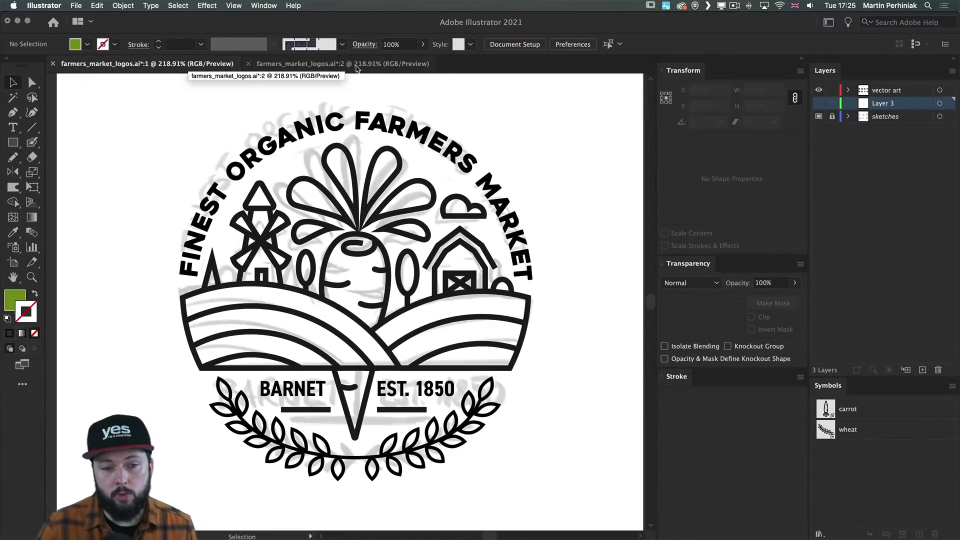
left_click(339, 66)
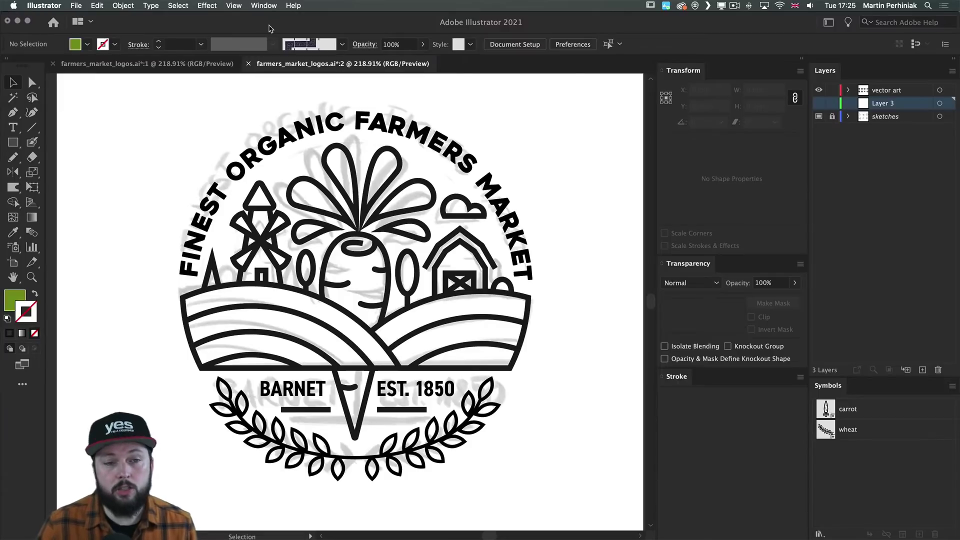
Tile the two windows side by side and pan each to frame the carrot badge
left_click(262, 8)
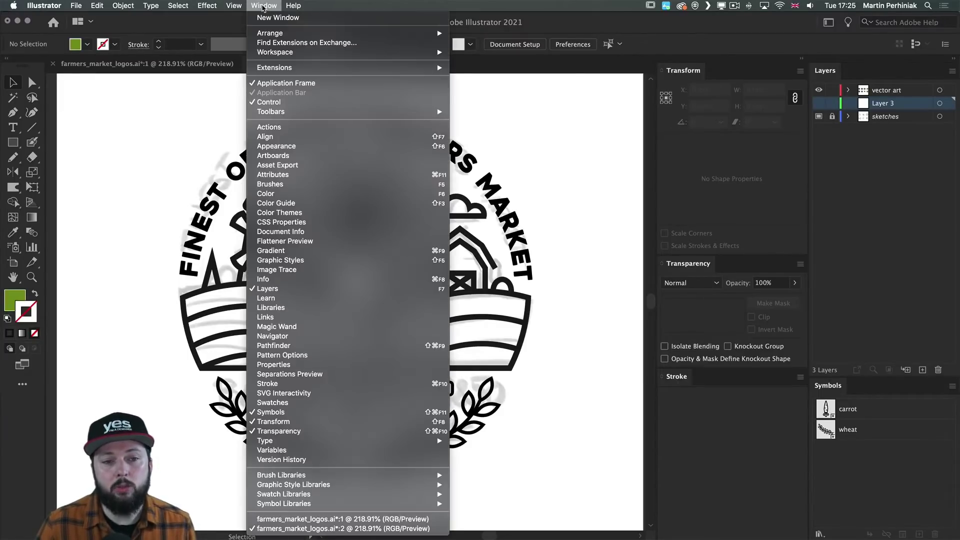
mouse_move(293, 34)
left_click(495, 43)
left_click_drag(258, 215, 172, 209)
left_click(468, 236)
scroll(546, 233, "right", 5)
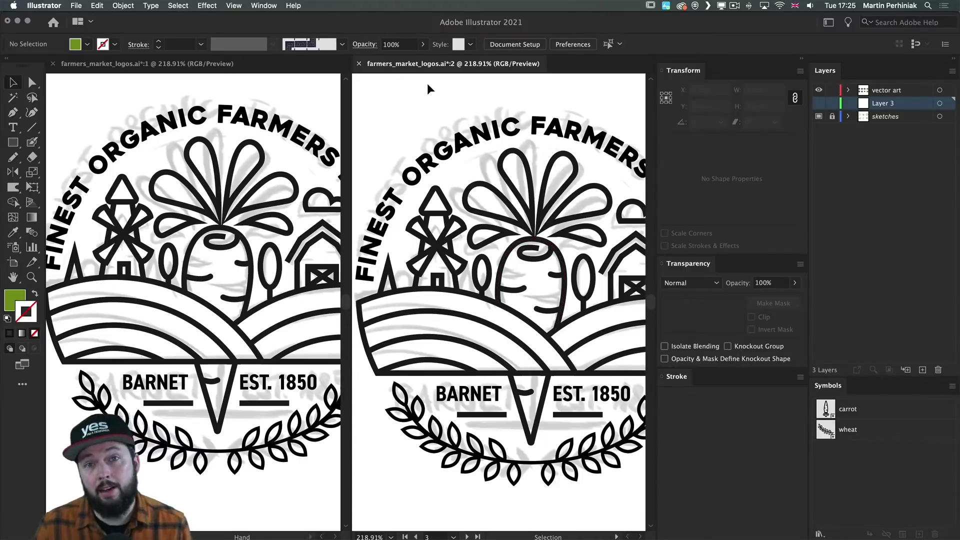
Hide the sketches layer behind the carrot badge
left_click(558, 156)
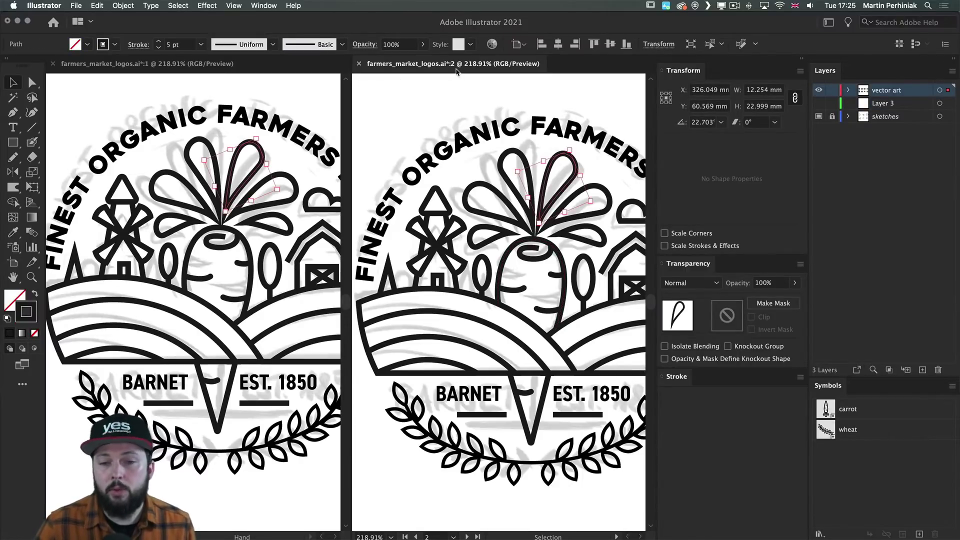
left_click(818, 119)
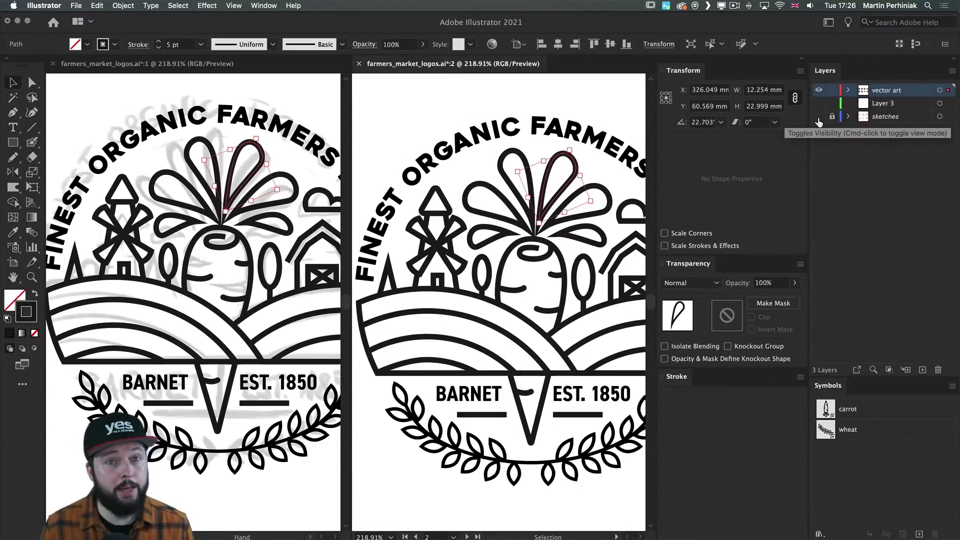
left_click(609, 101)
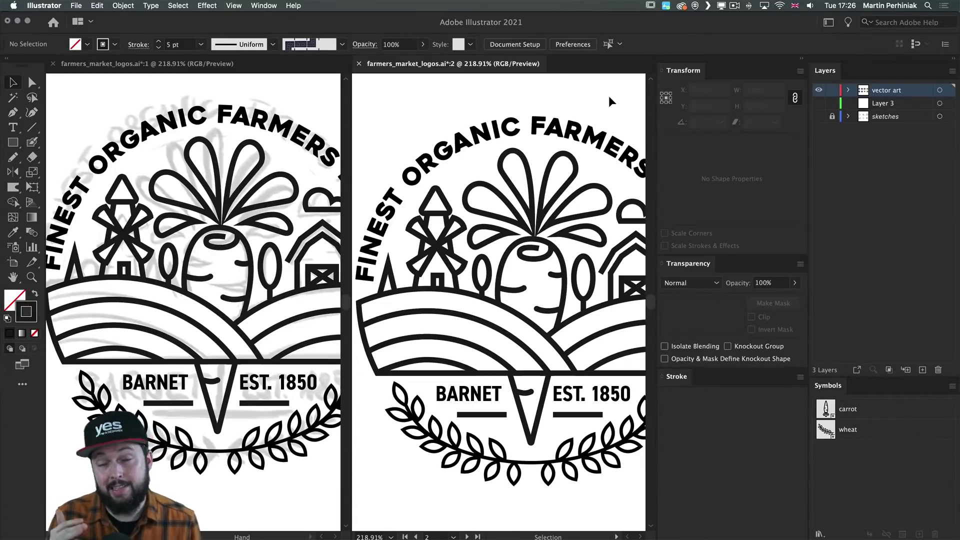
Rotate the leftmost carrot leaf counter-clockwise to about 161°, then deselect and zoom out
left_click(206, 144)
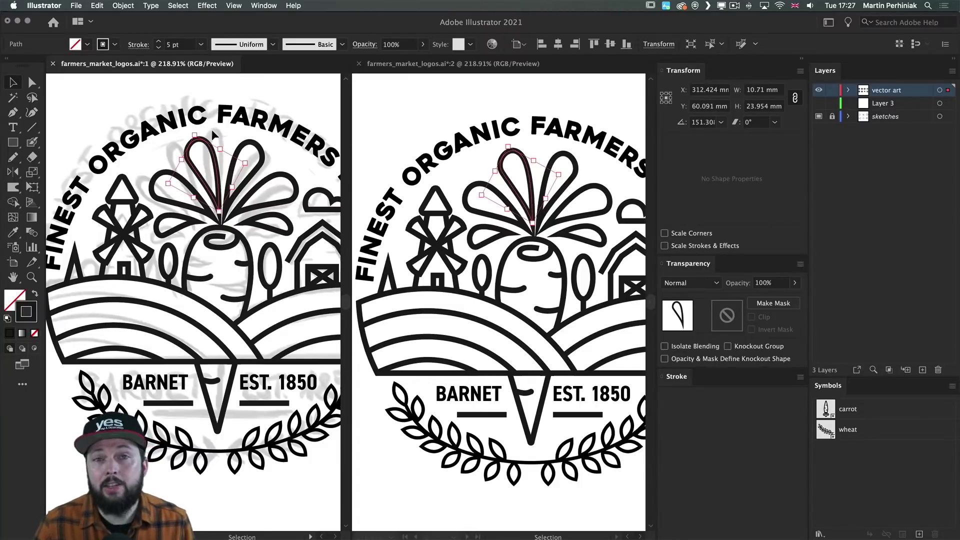
left_click_drag(194, 133, 183, 135)
left_click_drag(495, 148, 484, 129)
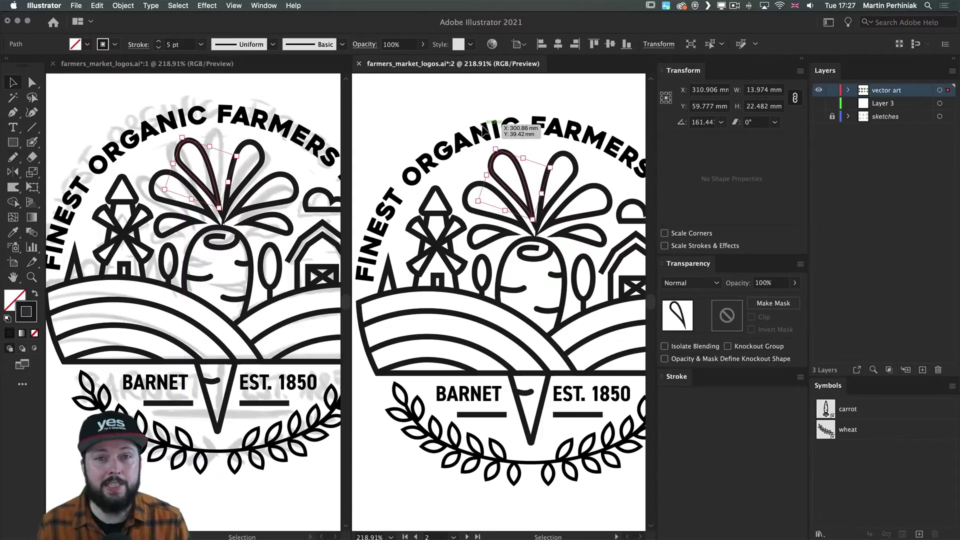
key("super+shift+a")
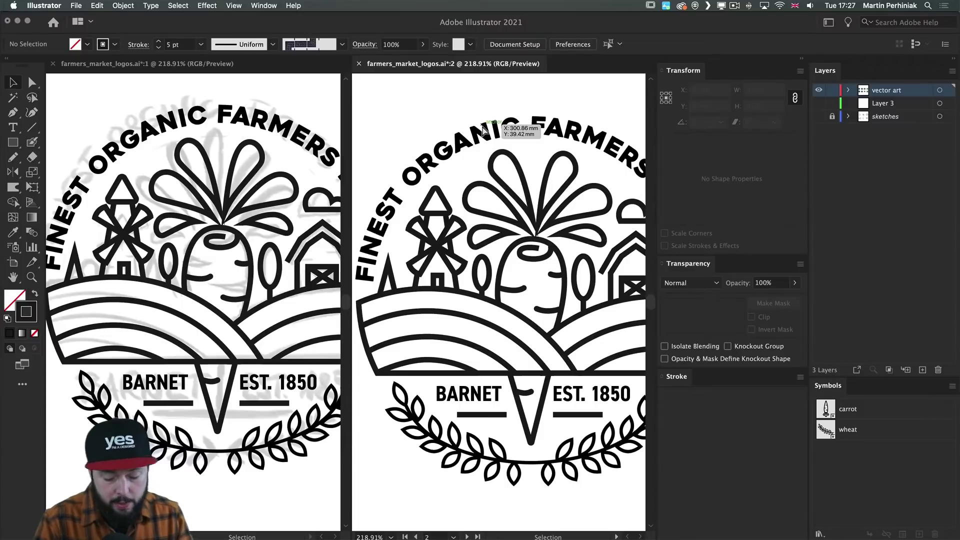
key("super+minus")
key("super+minus")
key("super+minus")
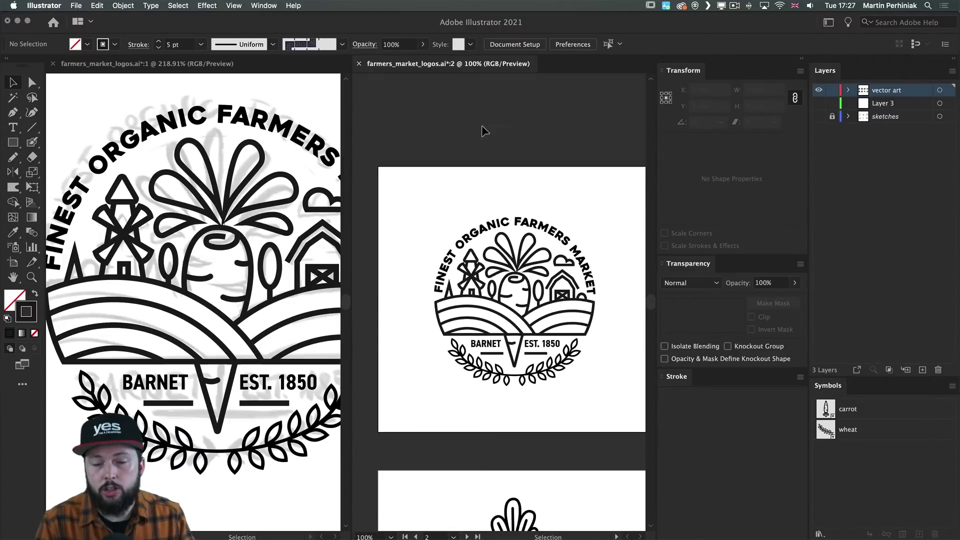
scroll(489, 155, "down", 2)
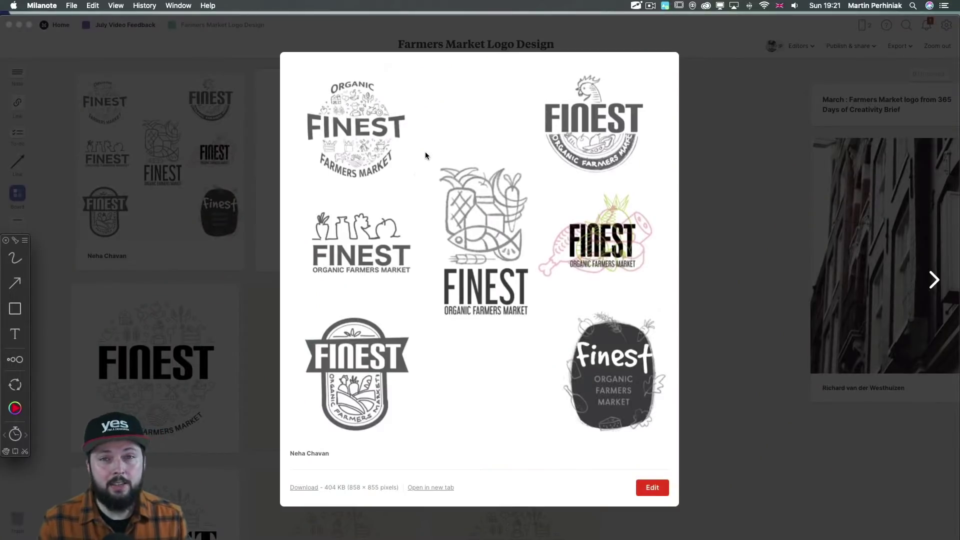
Box the centre logo and draw arrows to the bag, the carrot and the FINEST text
left_click_drag(425, 152, 536, 325)
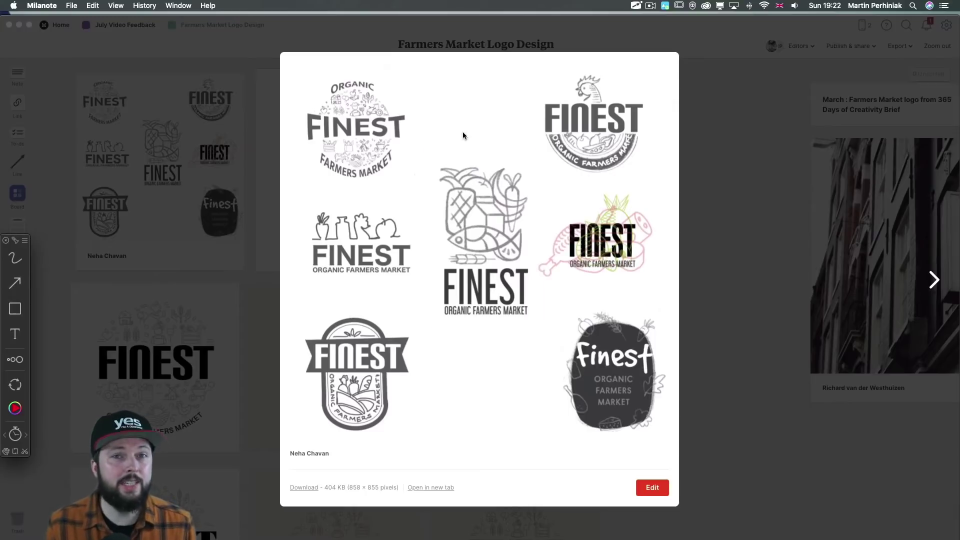
left_click_drag(490, 134, 485, 205)
left_click_drag(546, 184, 516, 190)
left_click_drag(416, 265, 456, 260)
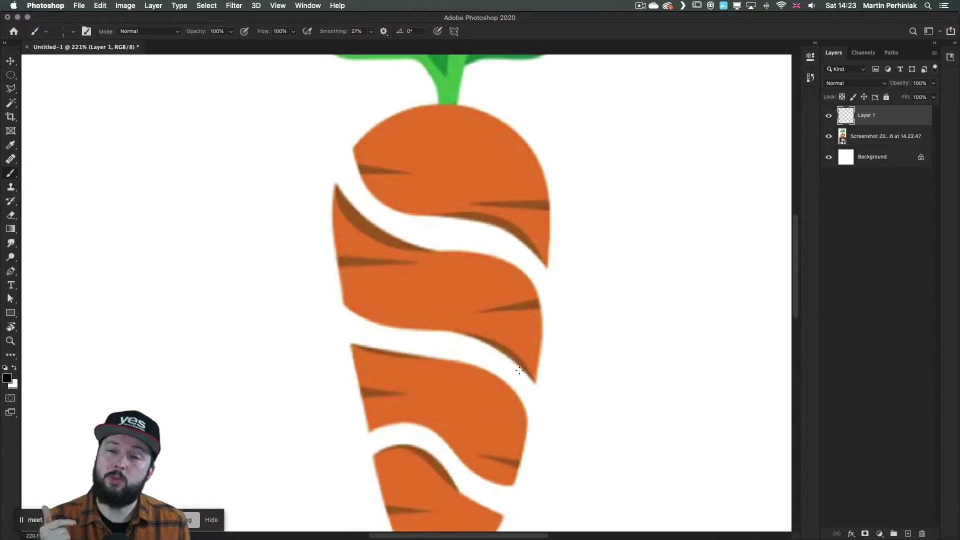
Sample the carrot's dark brown and paint shading along its band edges
left_click(430, 219, "alt")
mouse_move(336, 183)
left_mouse_down()
mouse_move(364, 221)
mouse_move(349, 189)
left_mouse_up()
scroll(416, 242, "down", 4)
left_click_drag(376, 249, 443, 261)
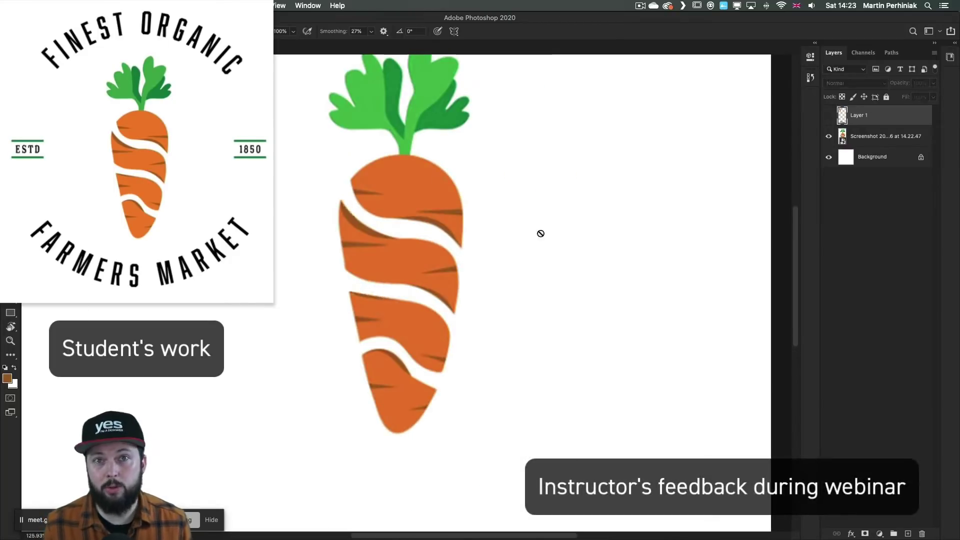
key("super+comma")
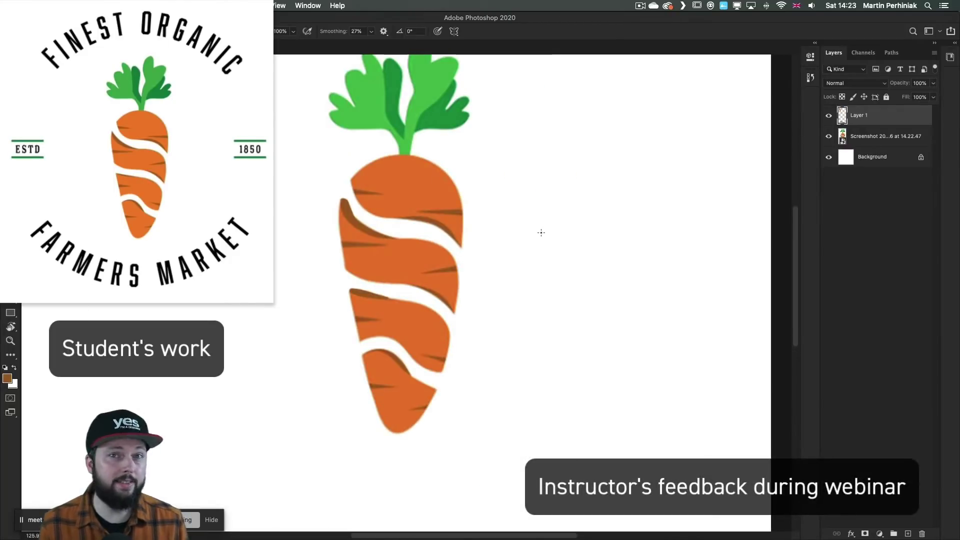
Dab white along the carrot's left, top and right edges to tidy its outline
left_click(331, 315)
key("x")
left_click(365, 320)
left_click(390, 433)
left_click(345, 198)
left_click(543, 145)
left_click(363, 109)
scroll(640, 202, "down", 2)
left_click(535, 227)
left_click(519, 352)
left_click(497, 417)
scroll(610, 324, "down", 2)
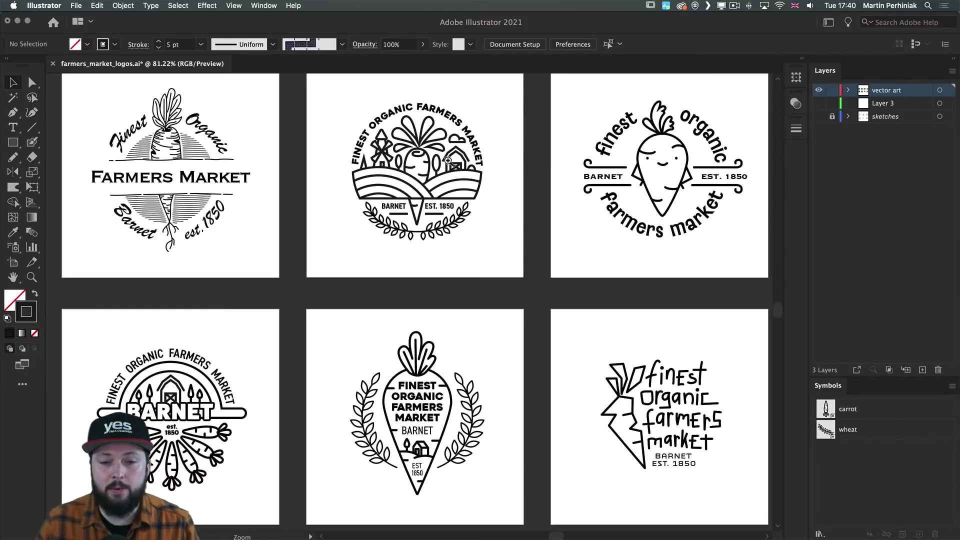
Edit the wheat symbol and raise its leaf stroke weight to 5 pt
scroll(424, 163, "up", 5)
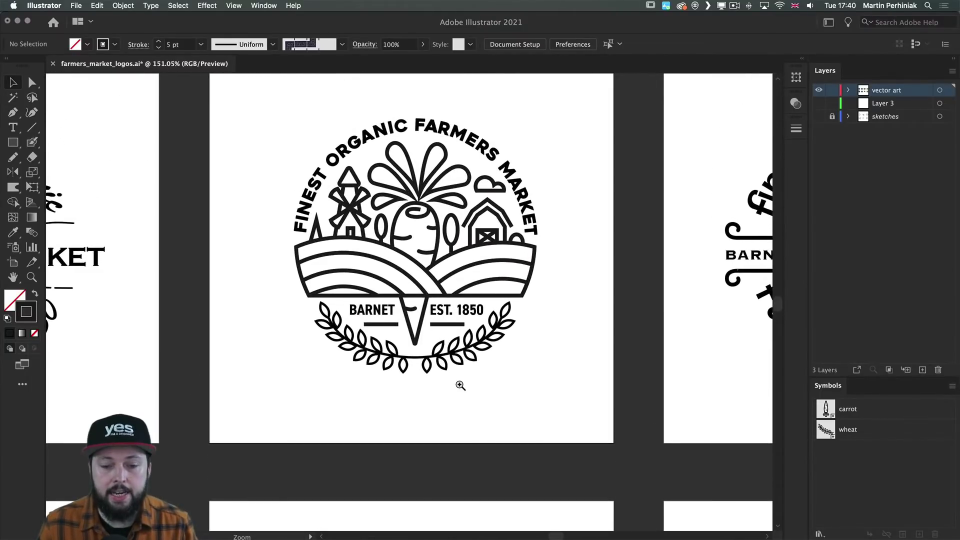
scroll(460, 385, "up", 4)
left_click(332, 365)
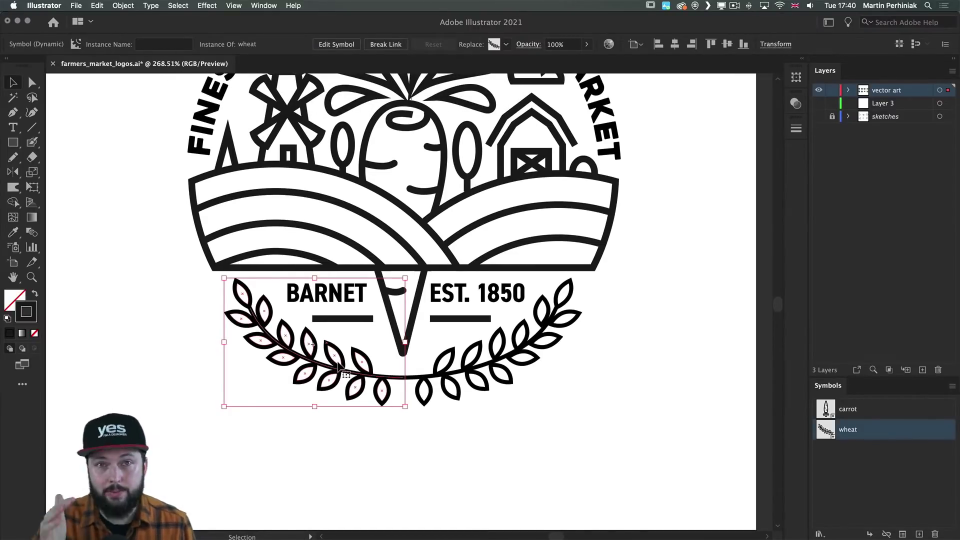
scroll(279, 345, "up", 2)
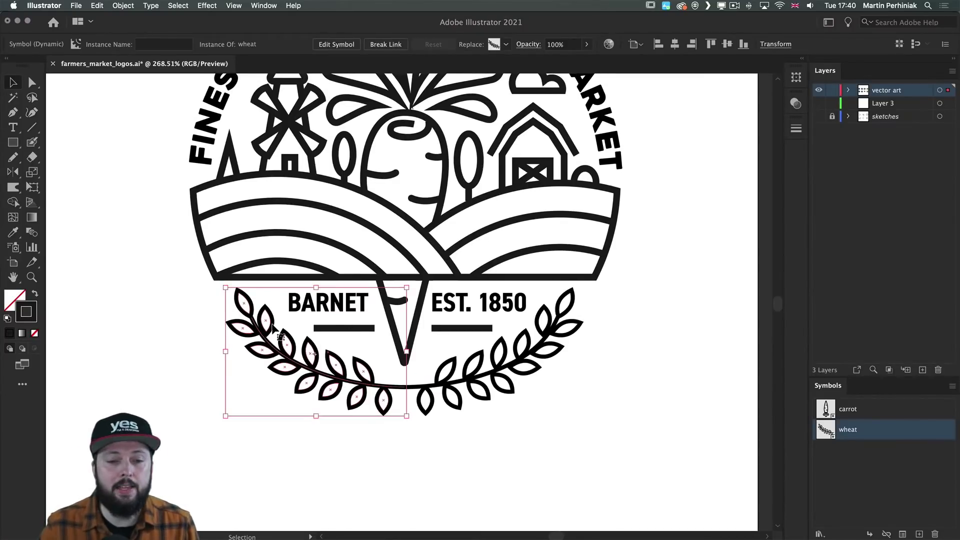
scroll(354, 205, "up", 3)
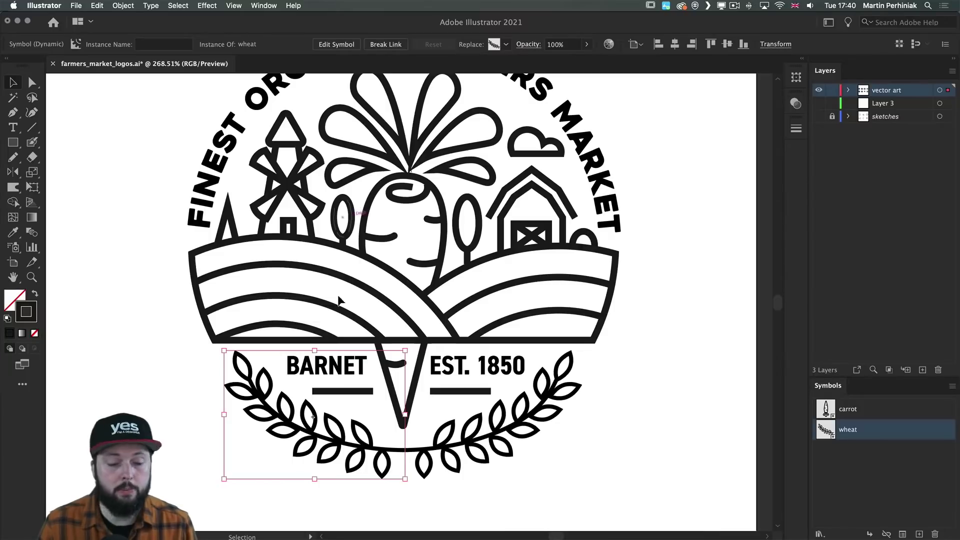
left_click(341, 44)
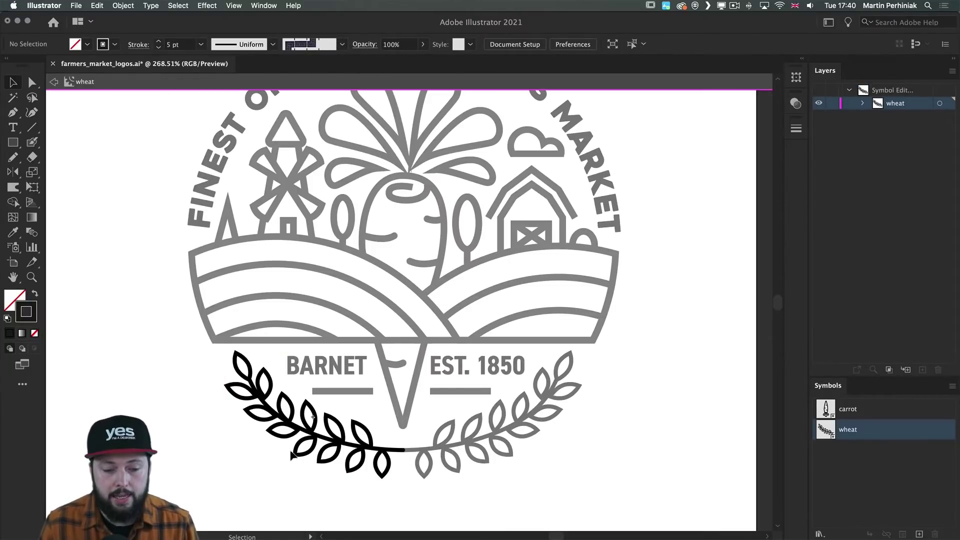
key("super+a")
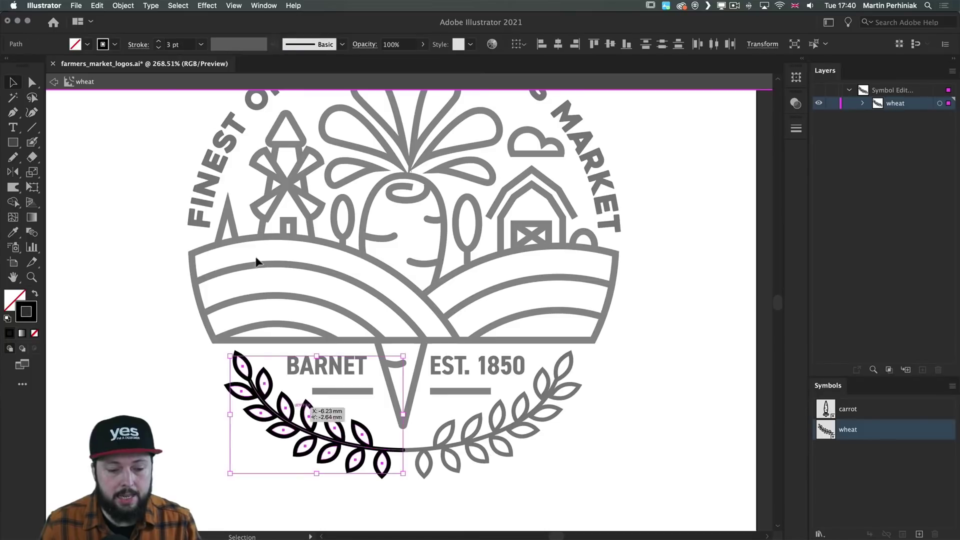
left_click(159, 42)
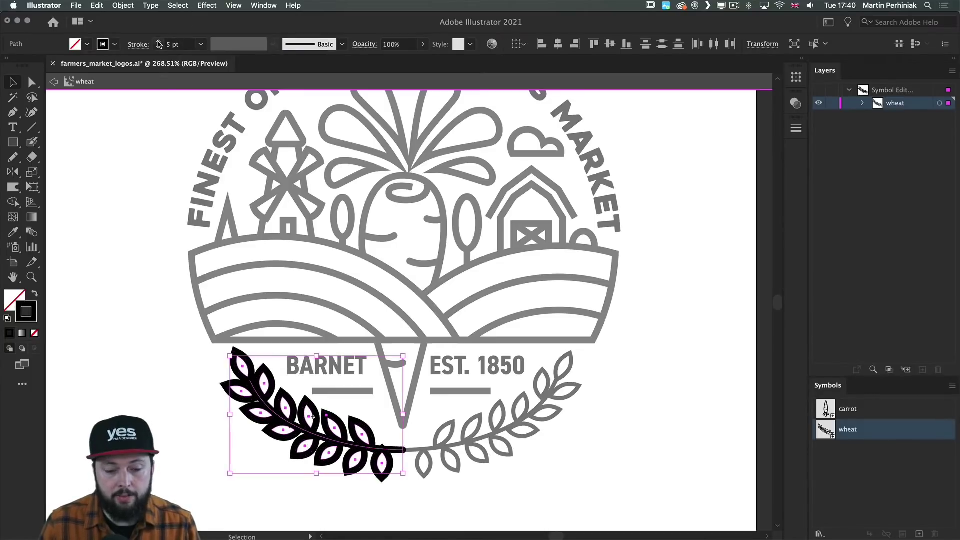
left_click(145, 269)
double_click(140, 267)
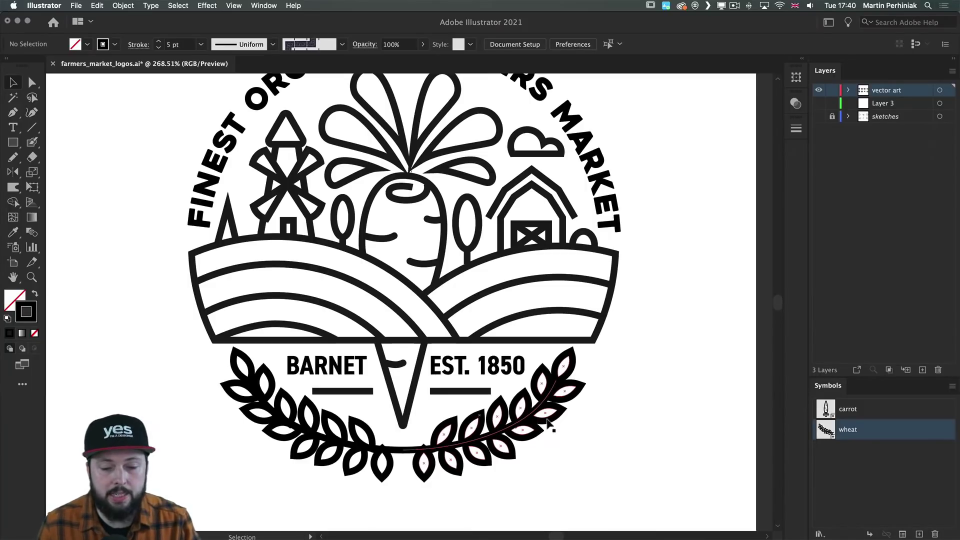
Undo the wheat stroke change back to the original 3 pt for comparison
scroll(565, 395, "down", 4)
left_click_drag(647, 375, 578, 381)
scroll(577, 381, "down", 2)
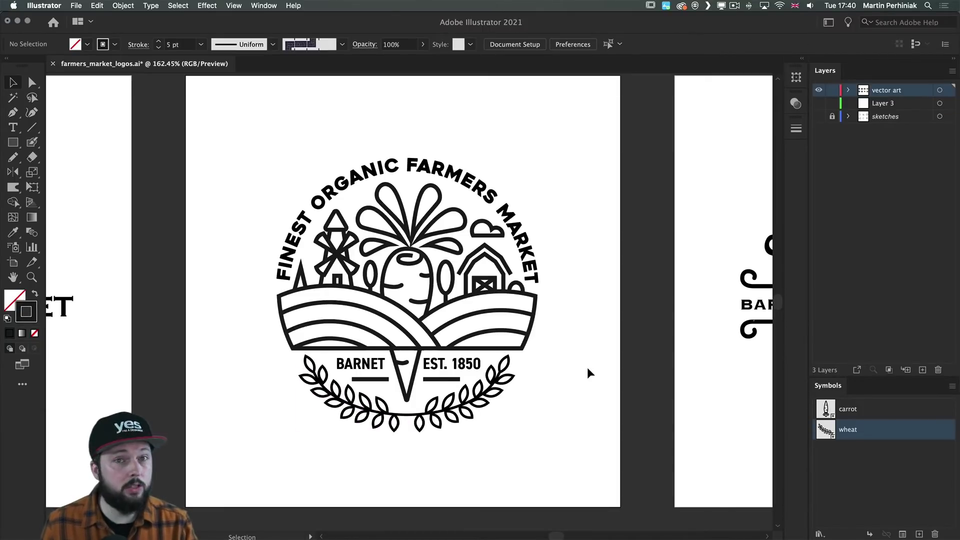
key("super+z")
key("super+z")
key("super+z")
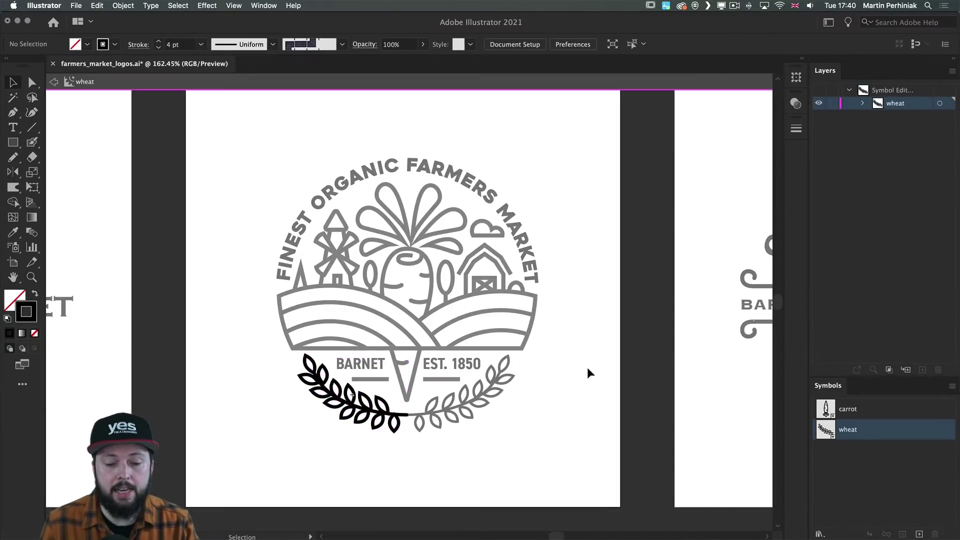
key("super+shift+z")
key("super+shift+z")
key("super+shift+z")
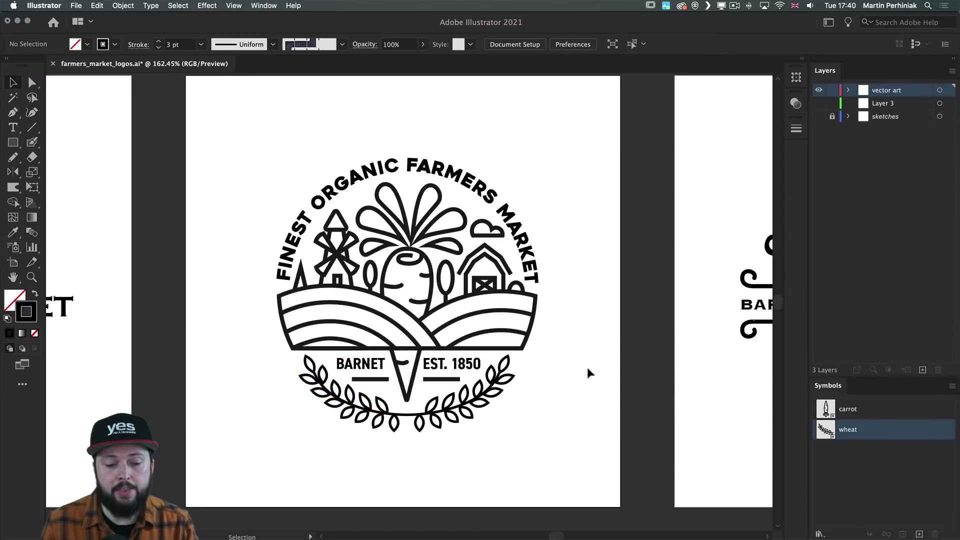
Restore the 5 pt wheat stroke, then enter and exit the wheat symbol's editing mode
key("super+z")
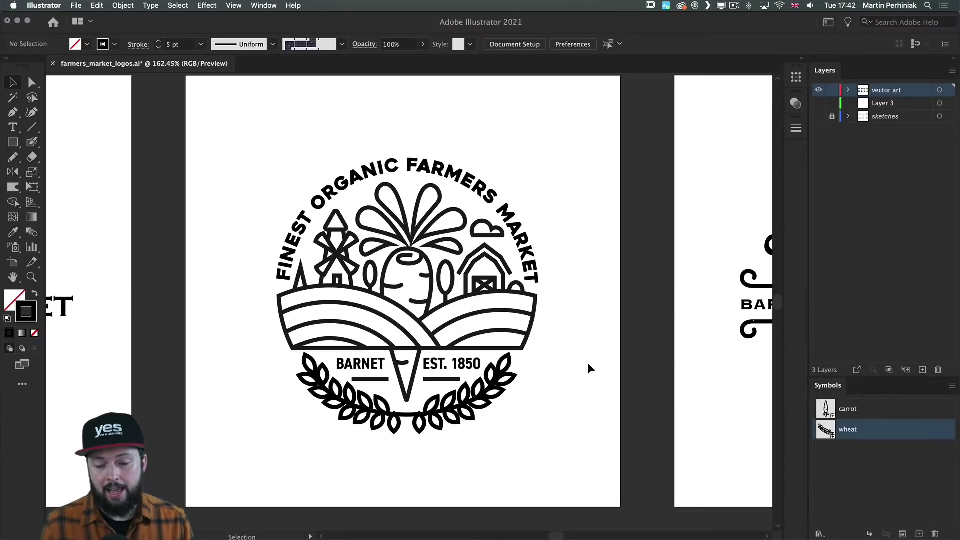
key("Return")
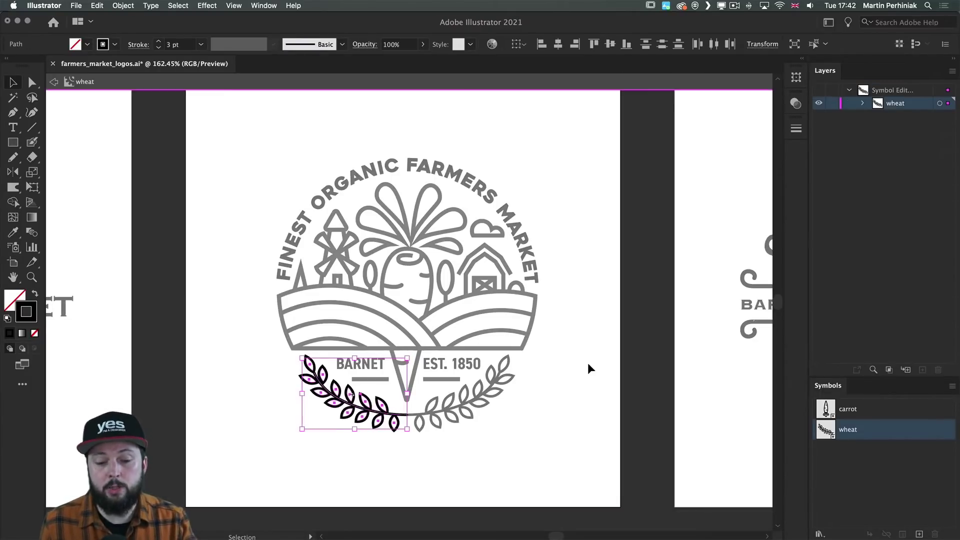
double_click(588, 357)
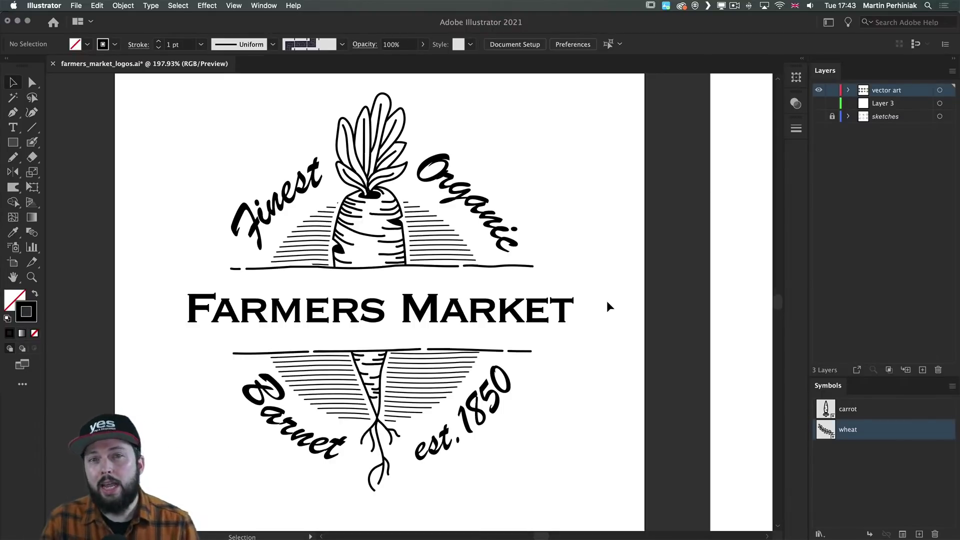
Try a 2 pt stroke on the hatched circle of lines, then deselect it
key("super+z")
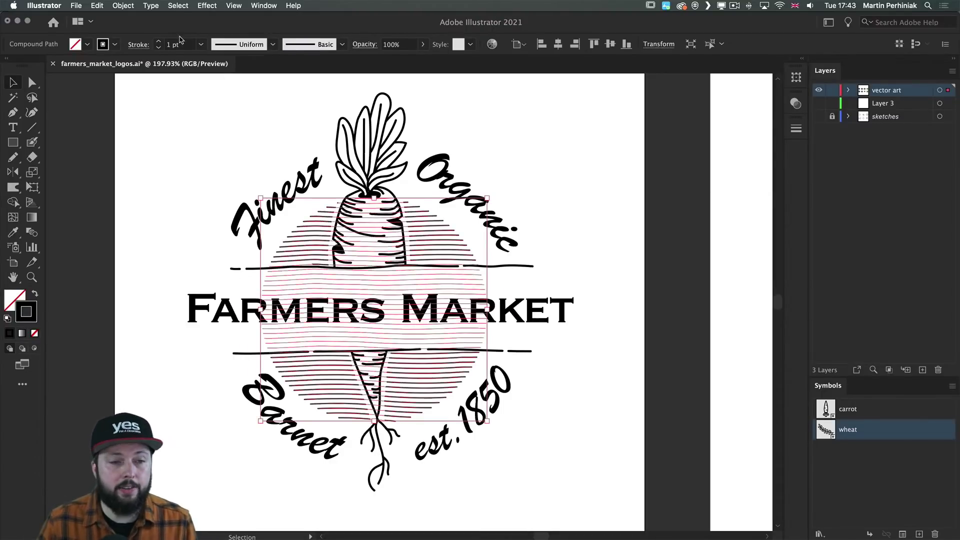
left_click(159, 43)
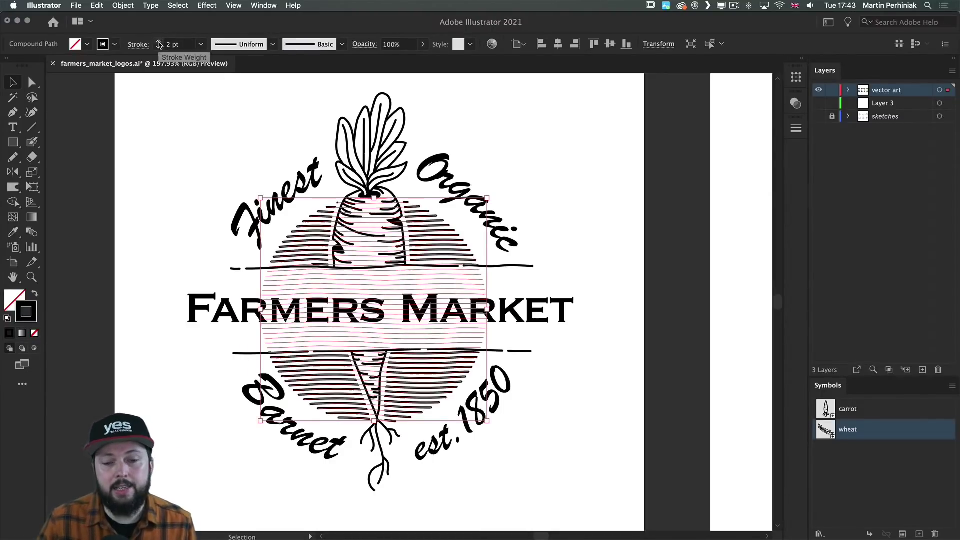
left_click(518, 124)
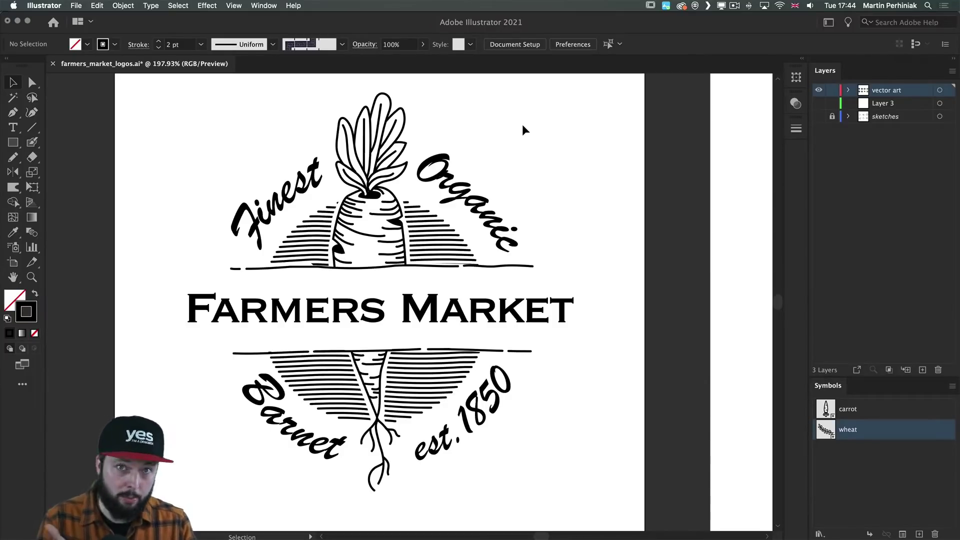
key("super+alt+2")
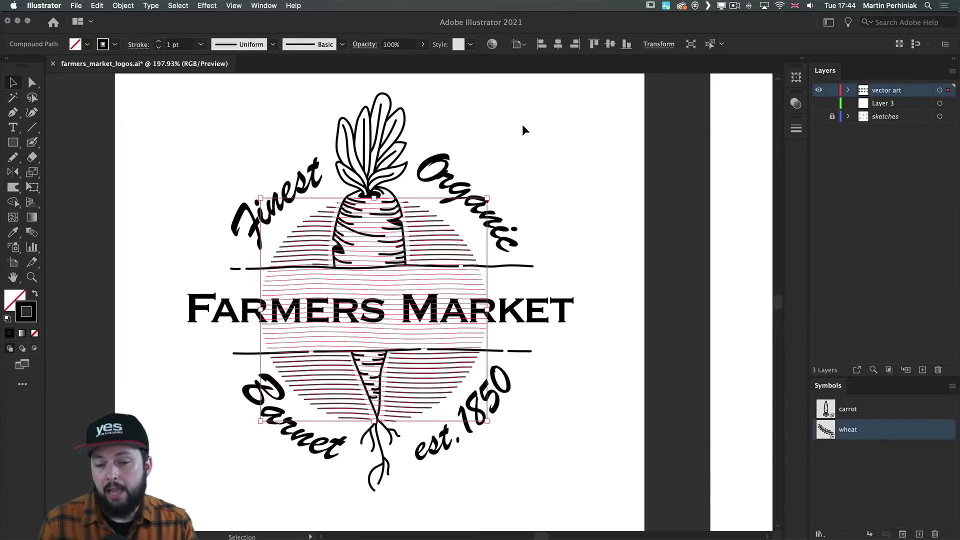
key("super+shift+a")
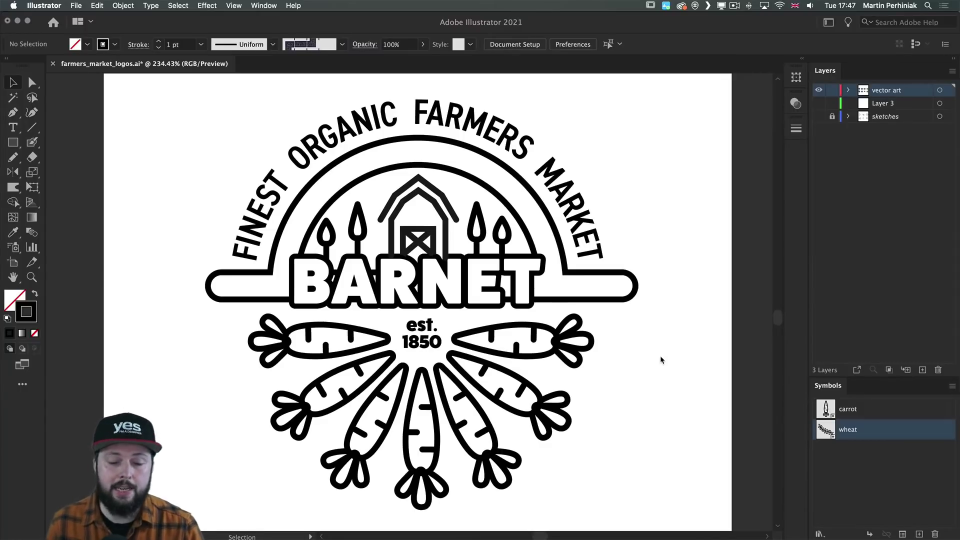
Zoom in on the lower-left carrots, fit the whole badge in view, and check the arch and BARNET banner group
left_click_drag(330, 410, 383, 397)
scroll(382, 397, "down", 3)
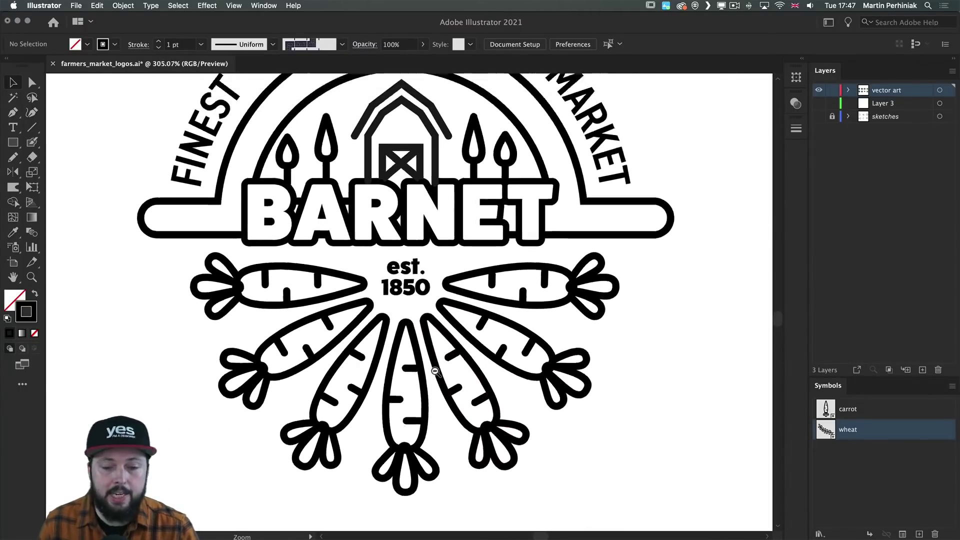
key("super+0")
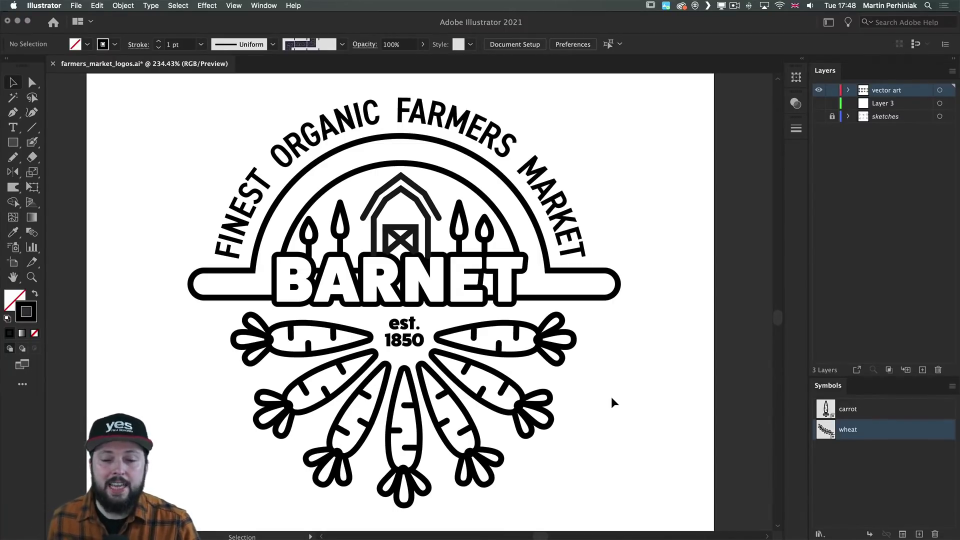
left_click(615, 278)
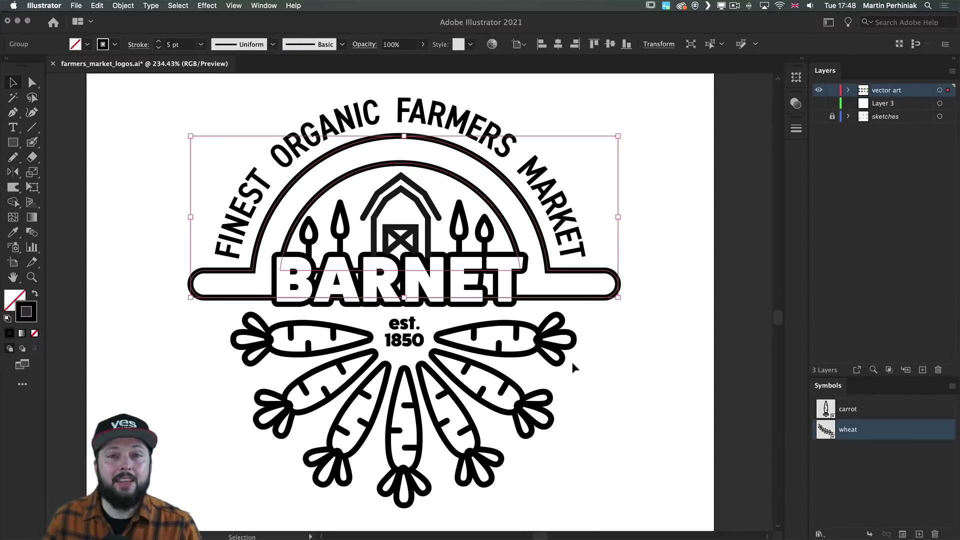
left_click(636, 379)
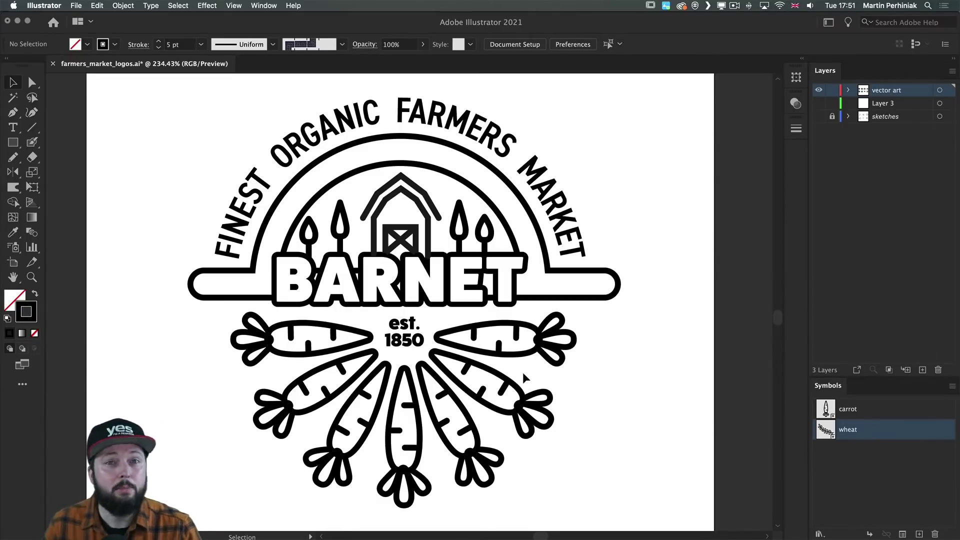
Select a carrot instance and double-click through to edit the carrot symbol on its own
left_click(529, 351)
left_click(903, 462)
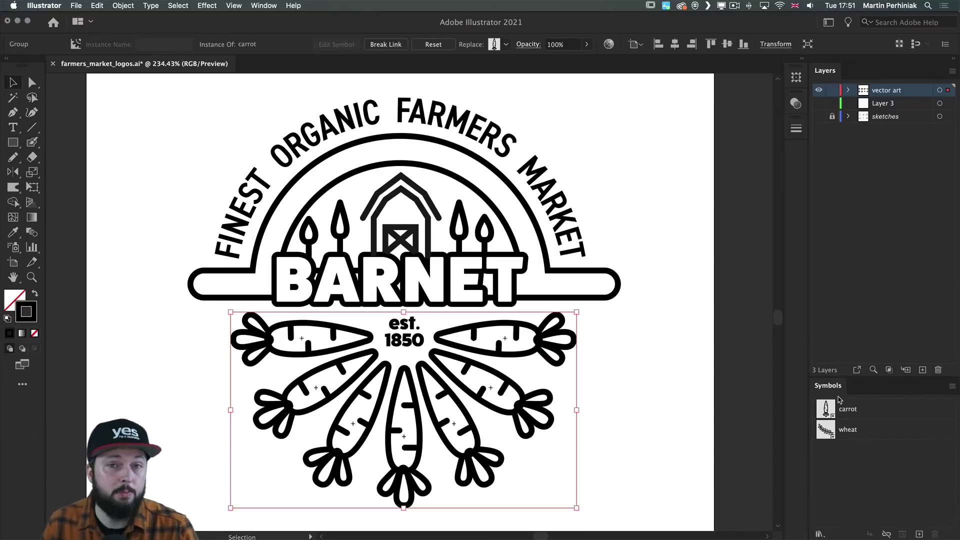
left_click(612, 371)
left_click(542, 350)
double_click(541, 348)
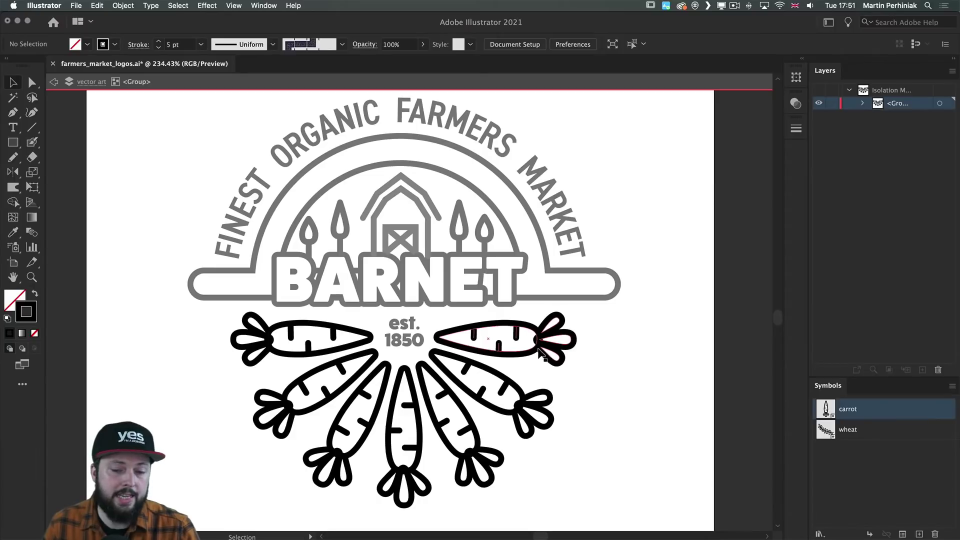
double_click(540, 350)
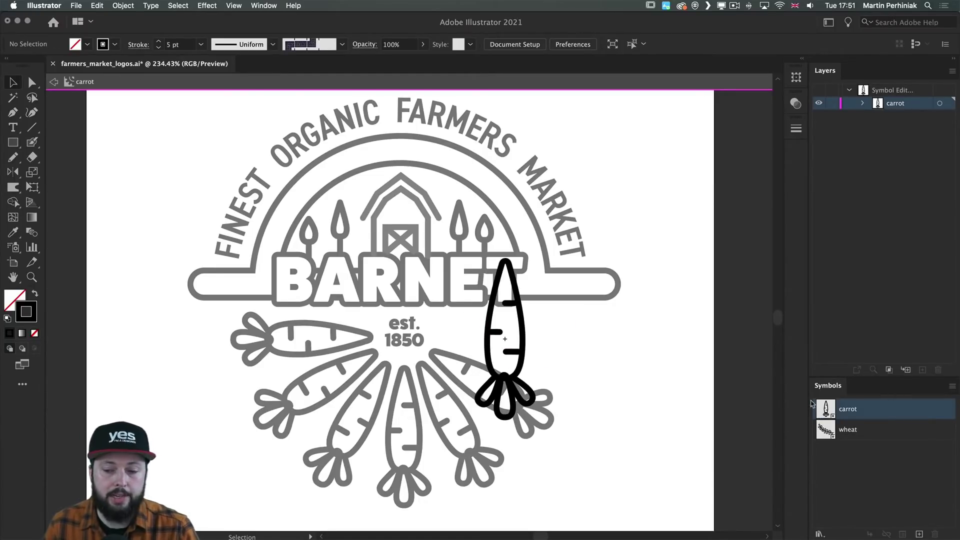
Nudge the lowest dash mark up and drag the upper dash down so both sit mid-body
scroll(499, 344, "up", 3)
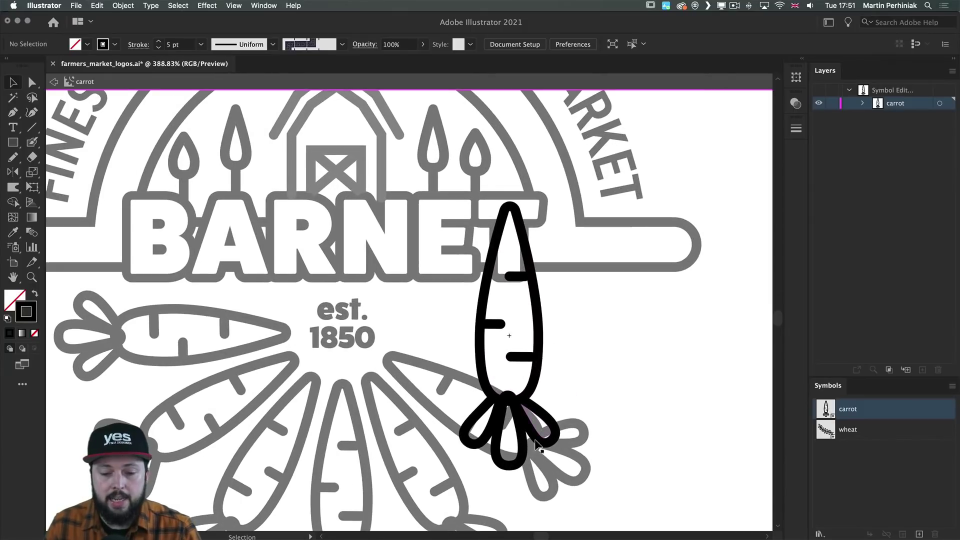
left_click(521, 359)
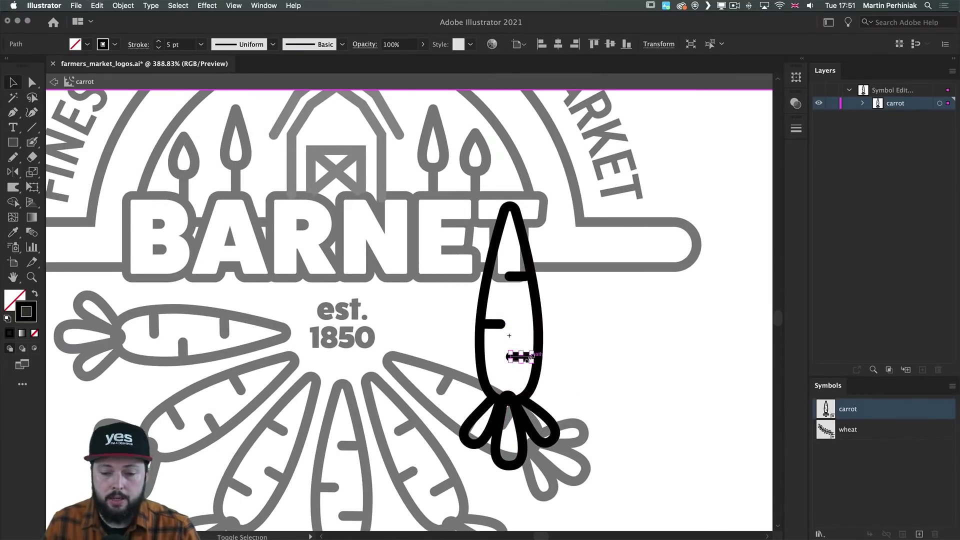
key("shift+Up")
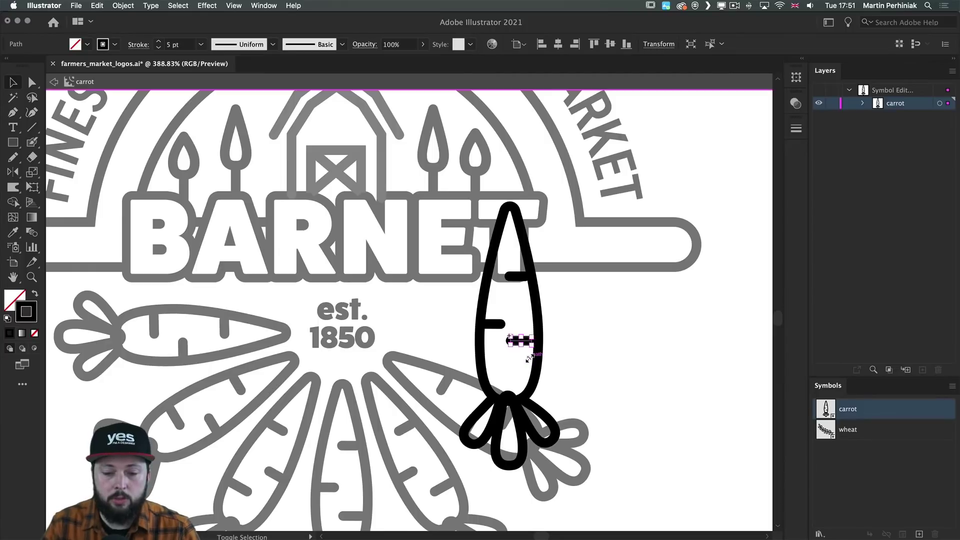
left_click(497, 280)
left_click_drag(520, 276, 525, 308)
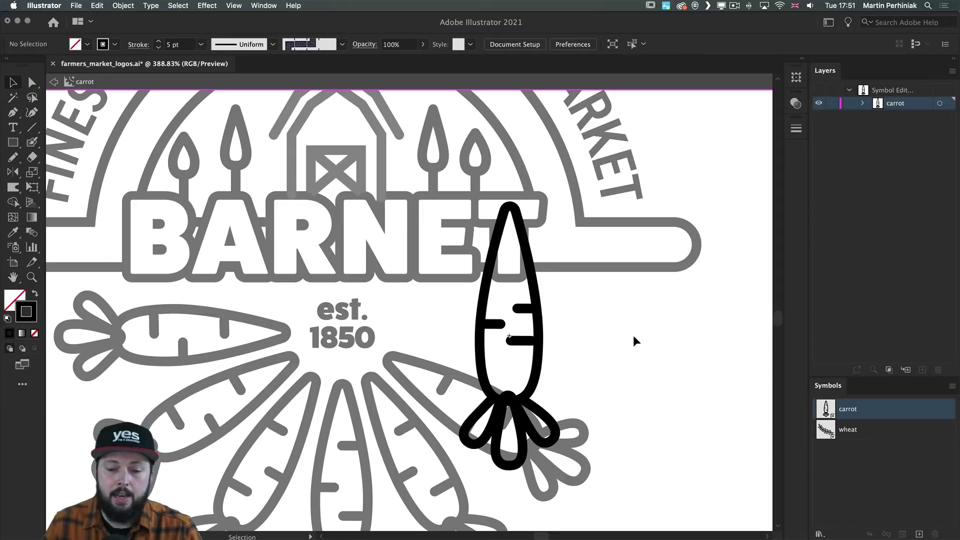
Exit Symbol Edit mode so every carrot updates, and scroll to the colored carrot badge
double_click(647, 338)
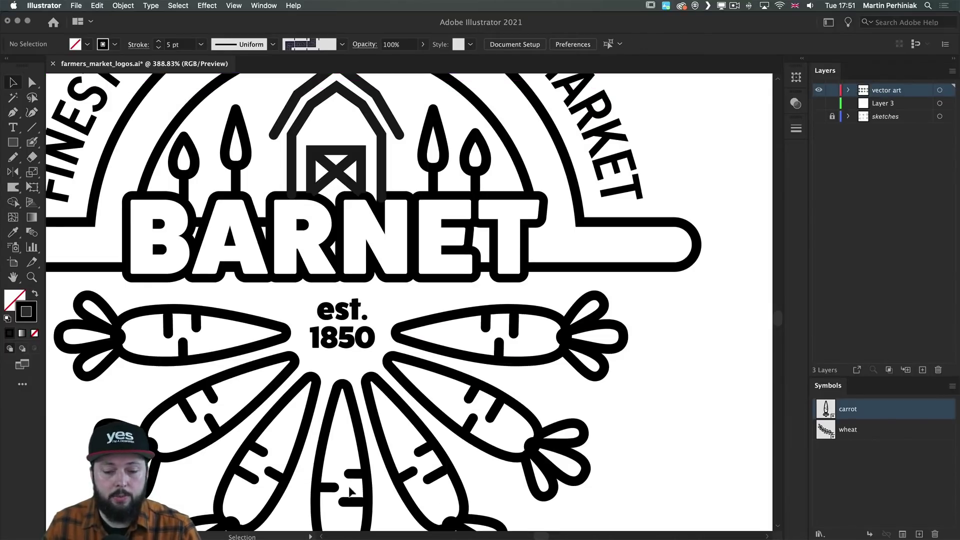
scroll(459, 439, "down", 5)
scroll(570, 397, "up", 2)
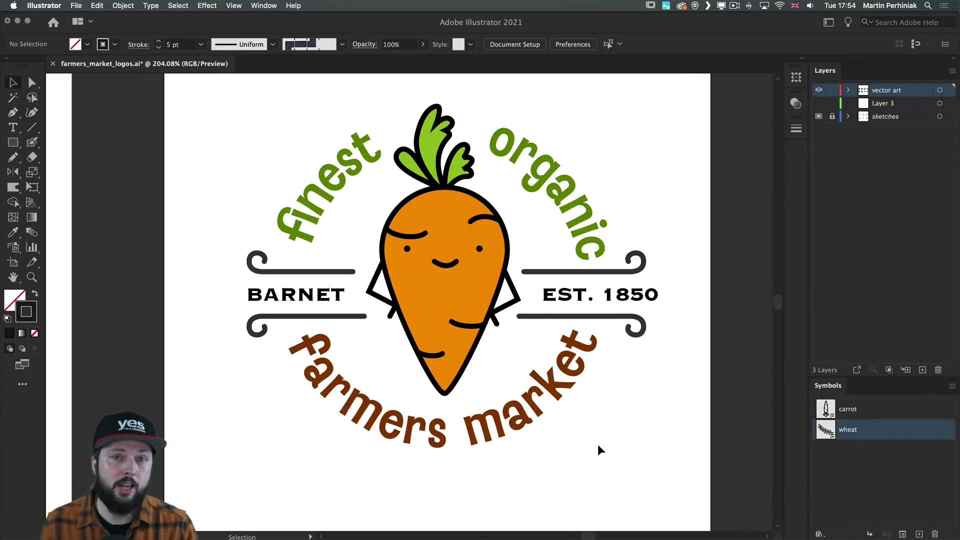
Isolate the carrot mascot group and paste a copy of the orange carrot body in front (Cmd+C, Cmd+F)
left_click(441, 220)
double_click(436, 223)
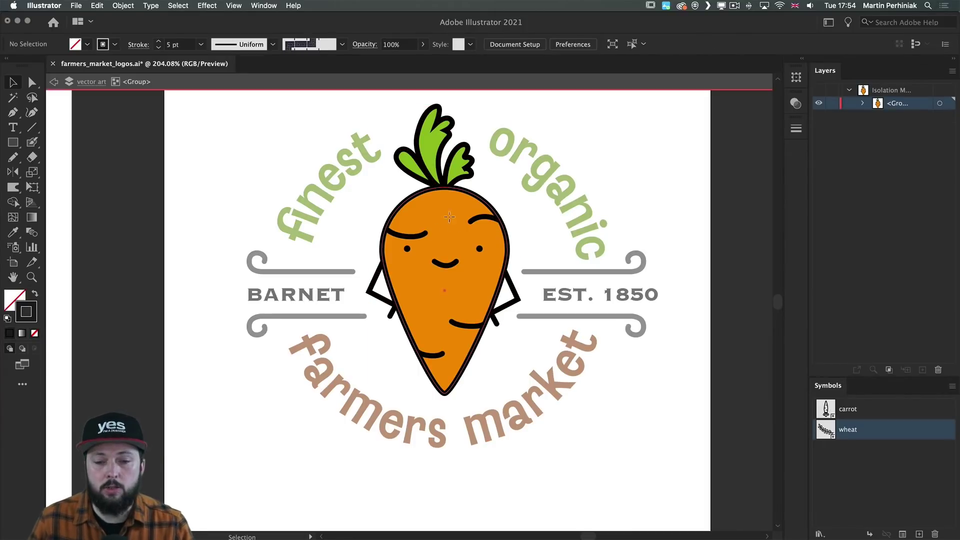
left_click(448, 215)
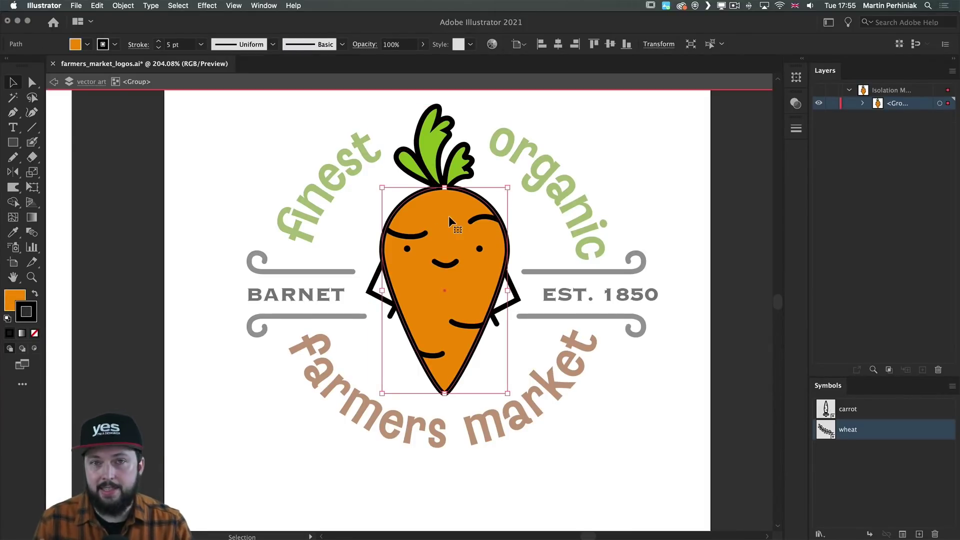
scroll(449, 215, "up", 3)
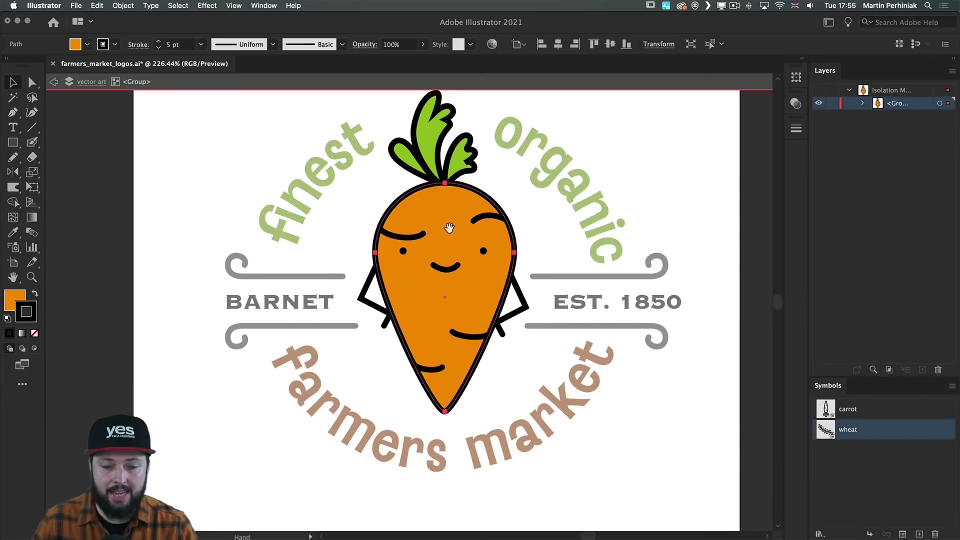
left_click_drag(448, 230, 446, 252)
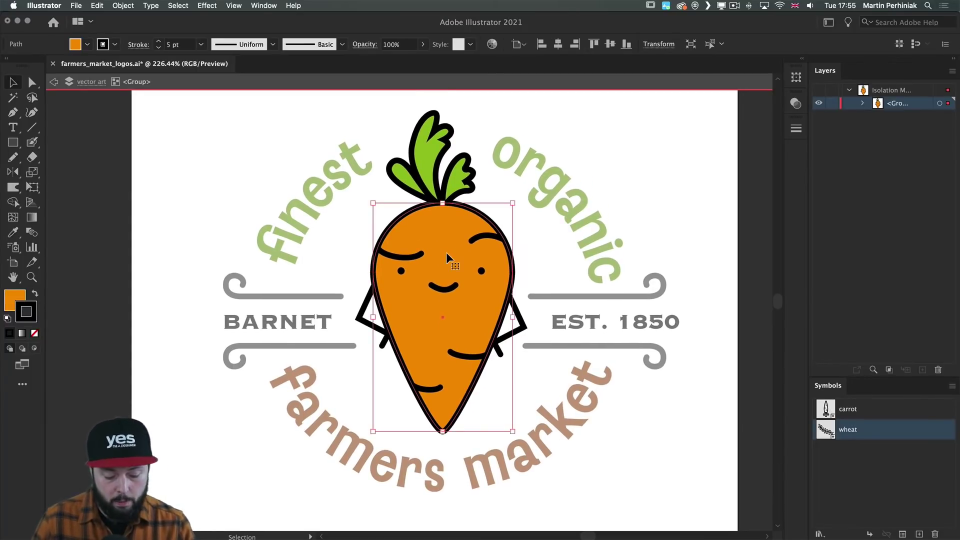
key("super+c")
key("super+f")
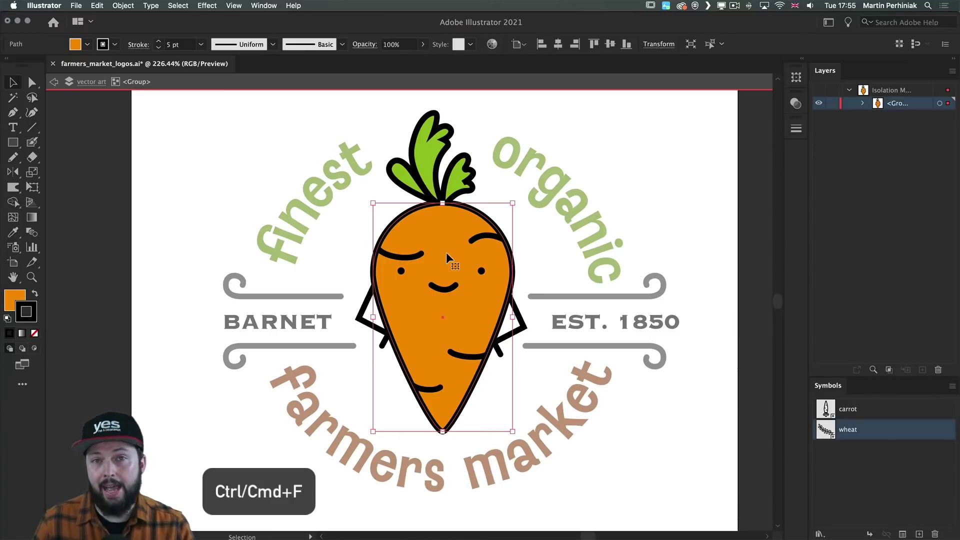
left_click(863, 103)
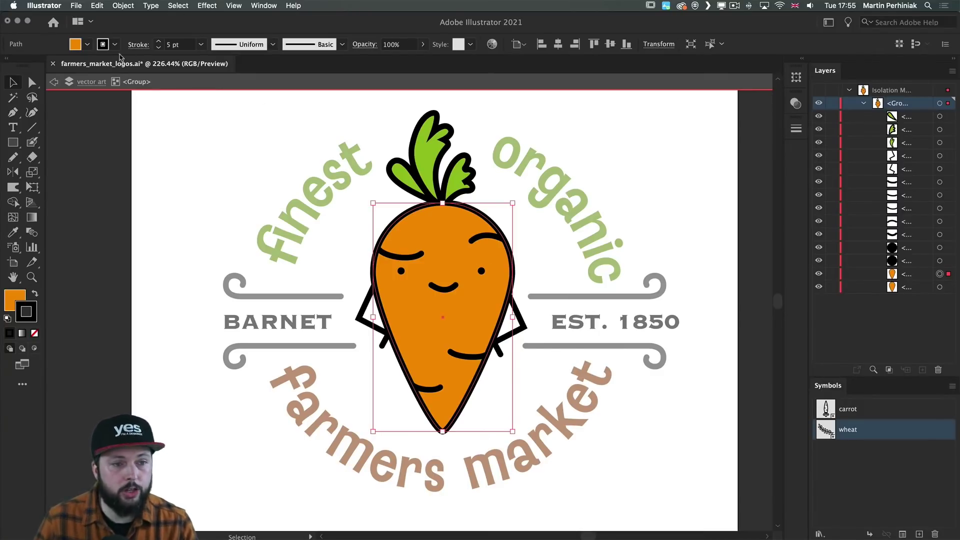
Set the carrot body copy to Multiply blend mode at 50% opacity
left_click(364, 45)
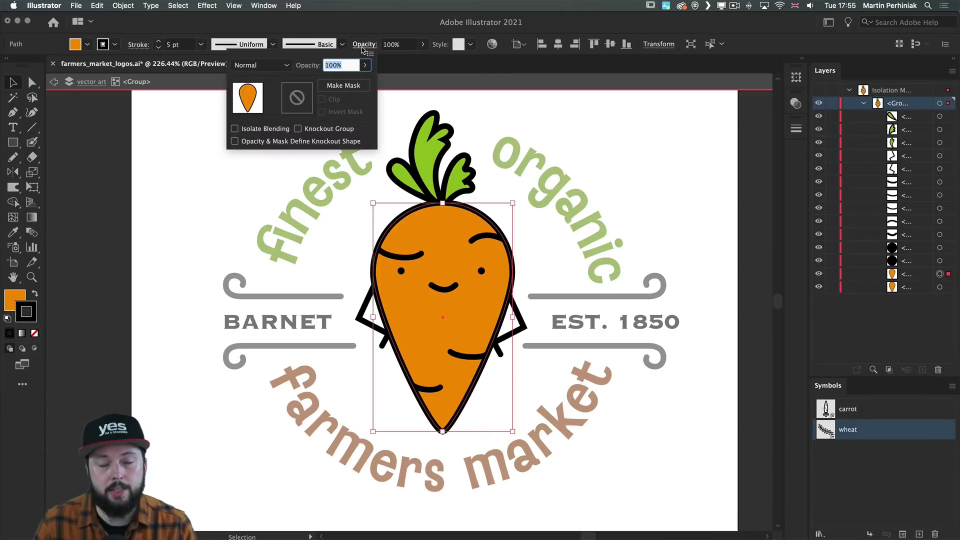
left_click(259, 65)
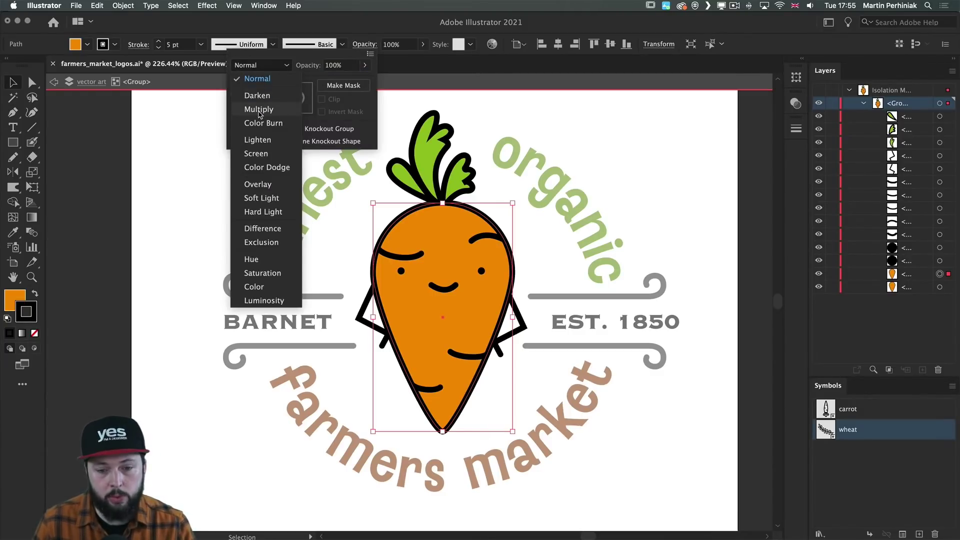
left_click(257, 110)
left_click(395, 44)
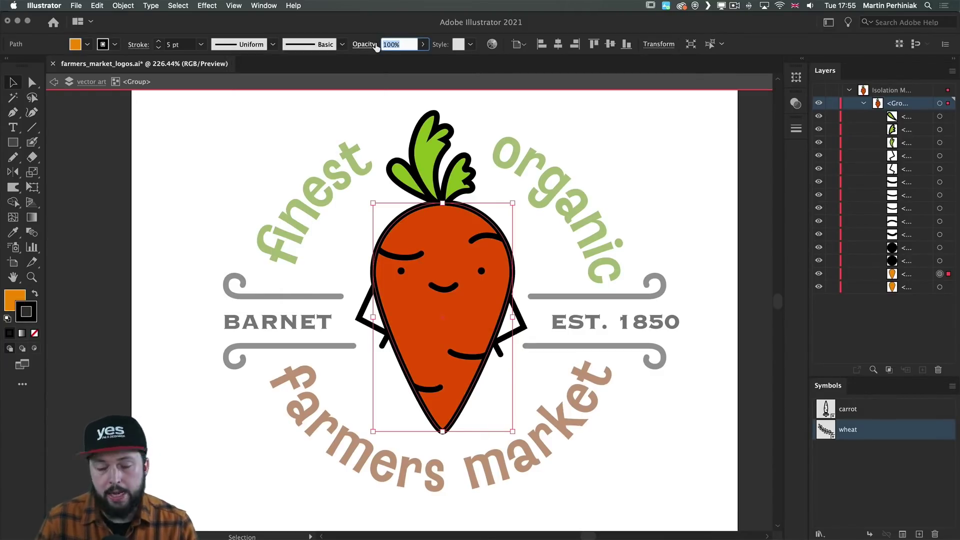
type("50")
key("Return")
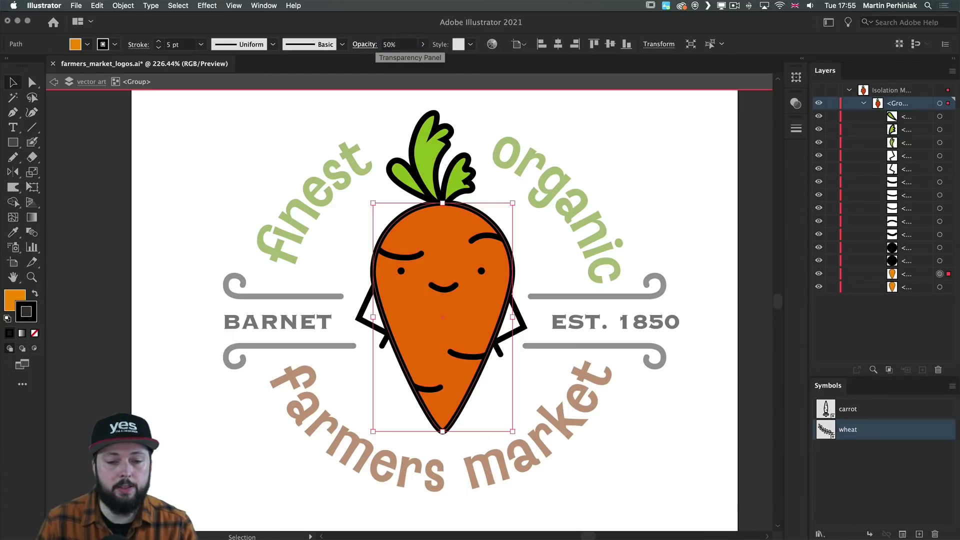
Shift the copy's fill hue toward red and toggle its layer off and on to compare
left_click(88, 47, "shift")
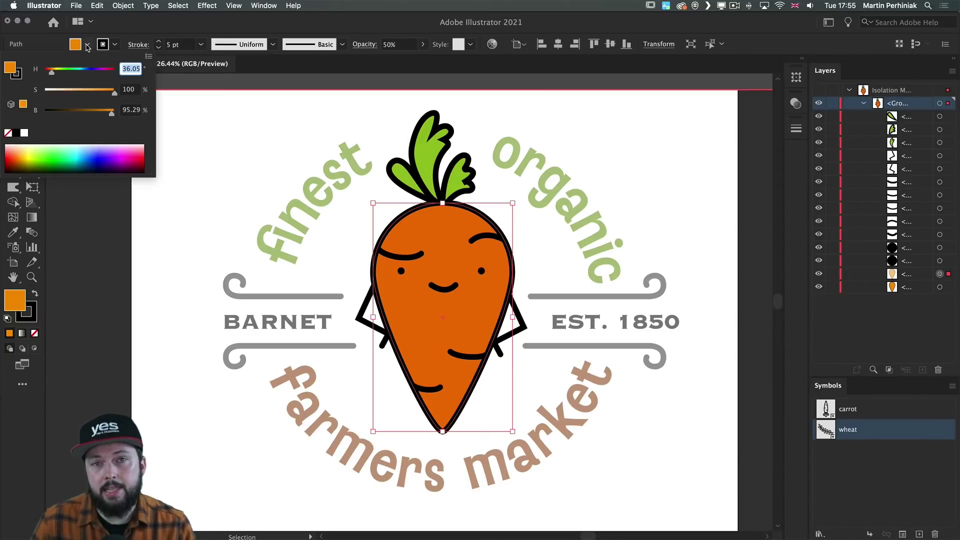
left_click_drag(52, 74, 48, 74)
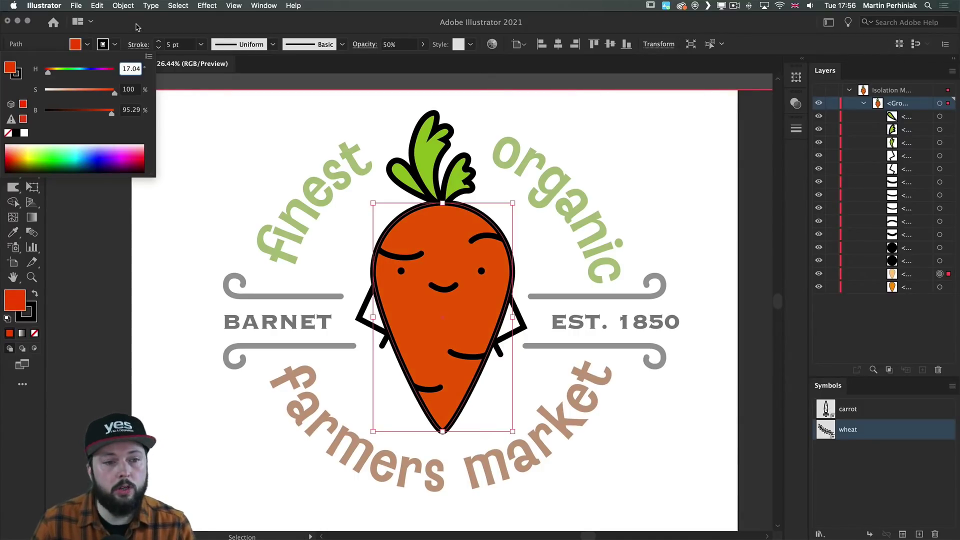
left_click(135, 33)
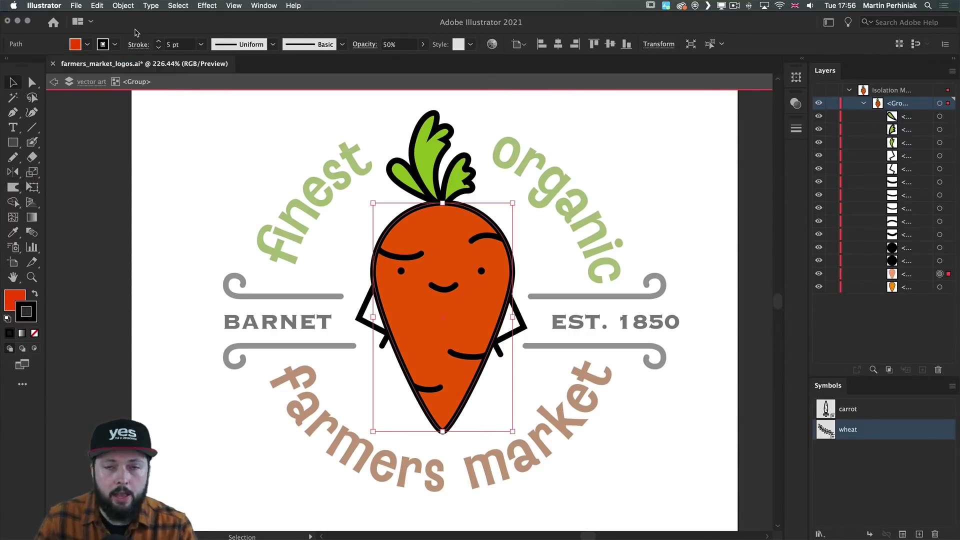
left_click(818, 275)
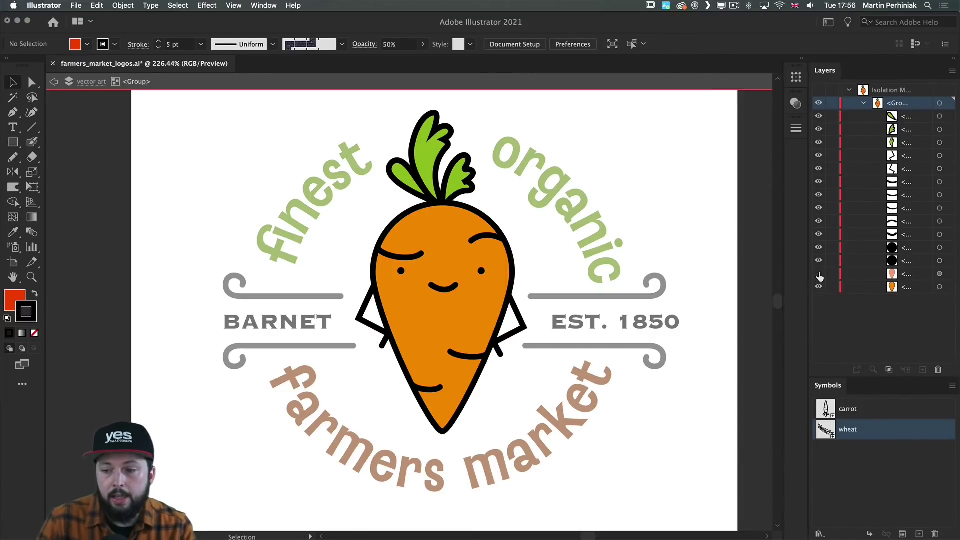
left_click(818, 275)
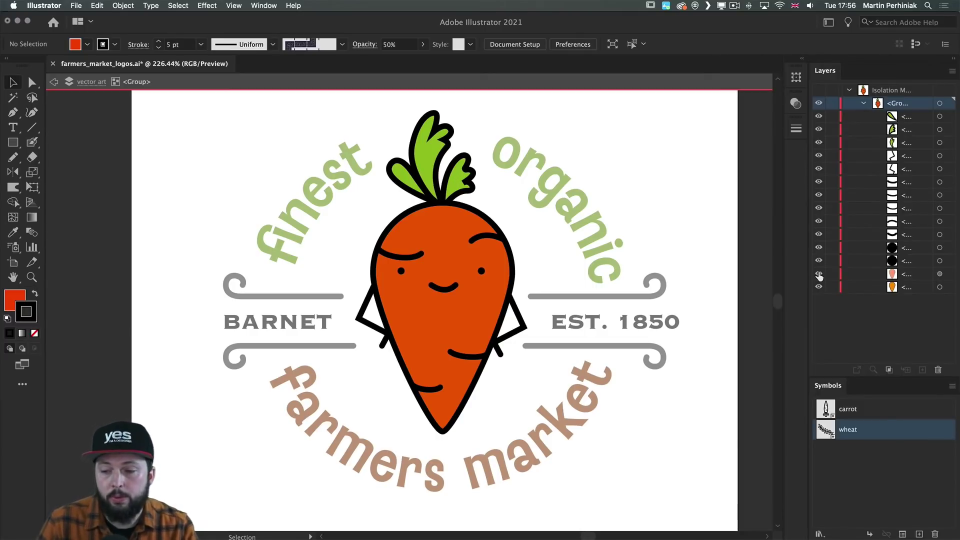
left_click(938, 274)
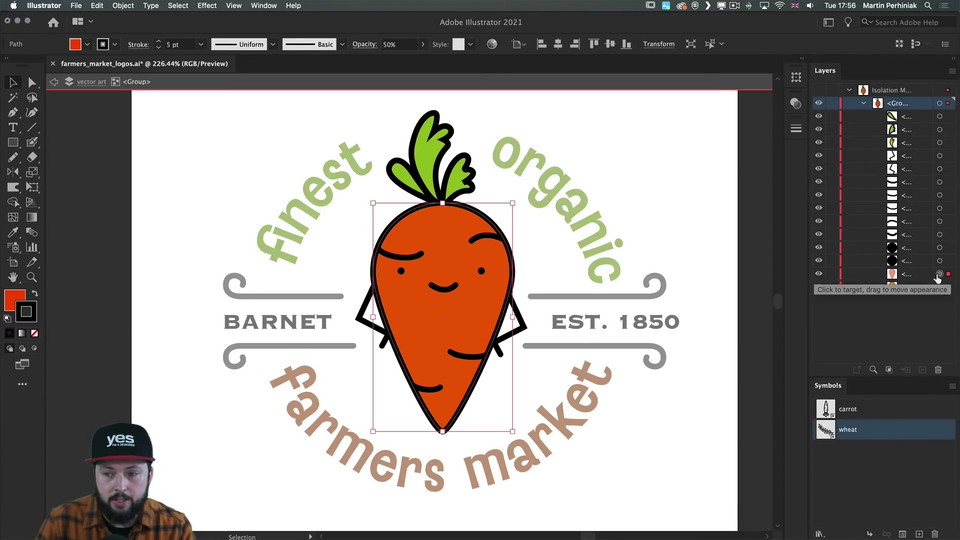
Add an opacity mask to the red carrot copy via Make Mask and begin editing the mask
left_click(802, 61)
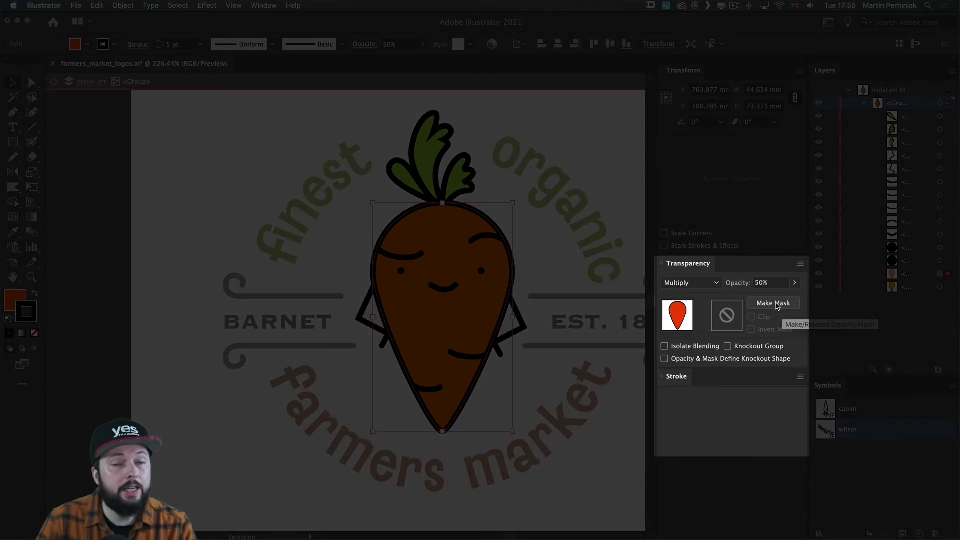
left_click(774, 303)
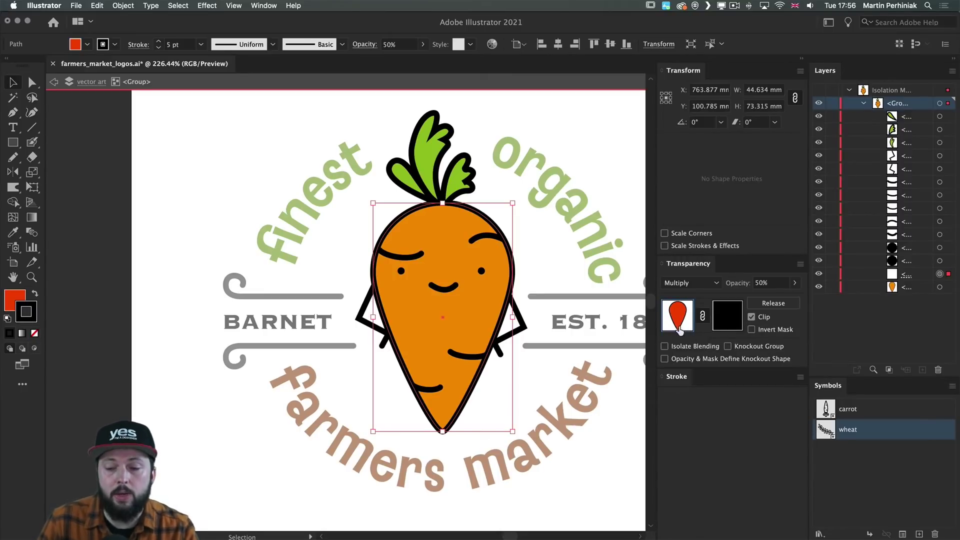
left_click(730, 320)
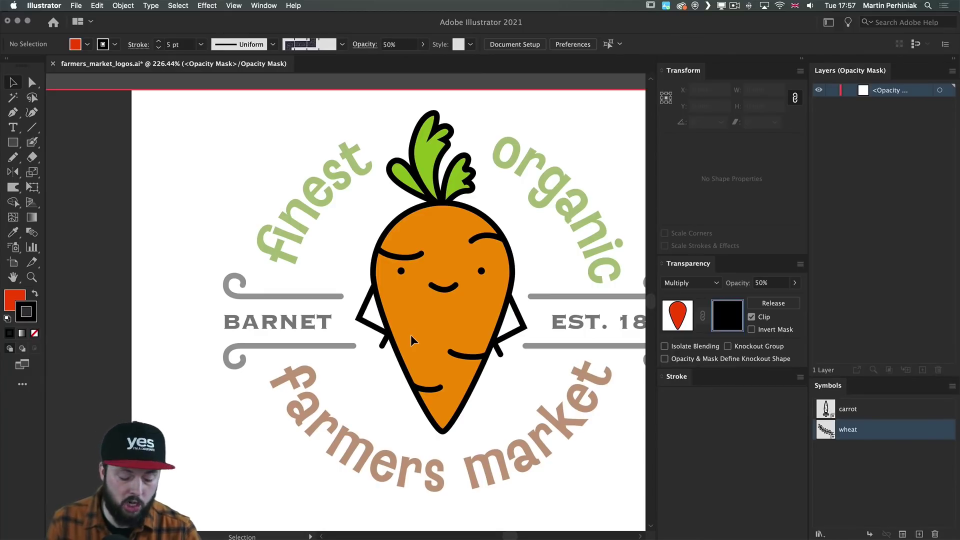
Switch to the Blob Brush with a white fill and no stroke
key("shift+b")
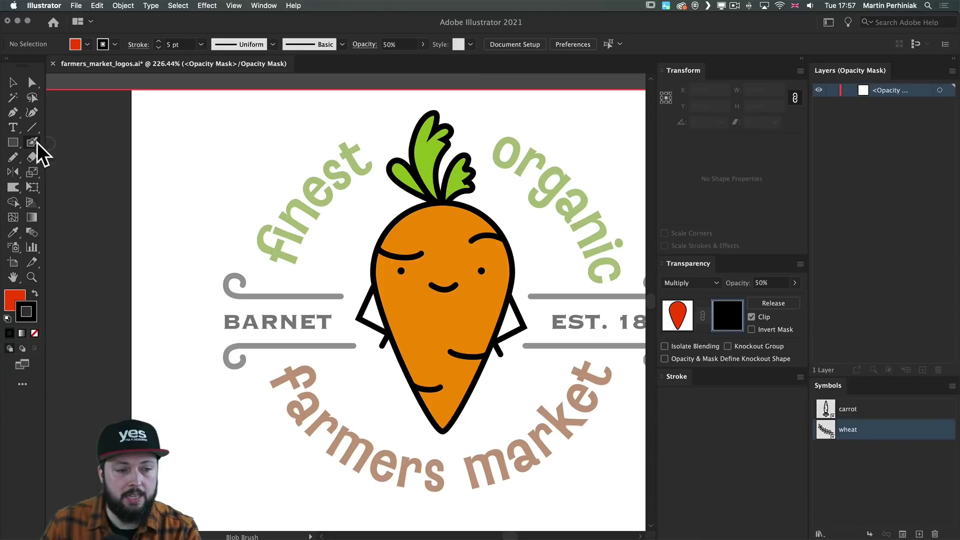
key("shift+b")
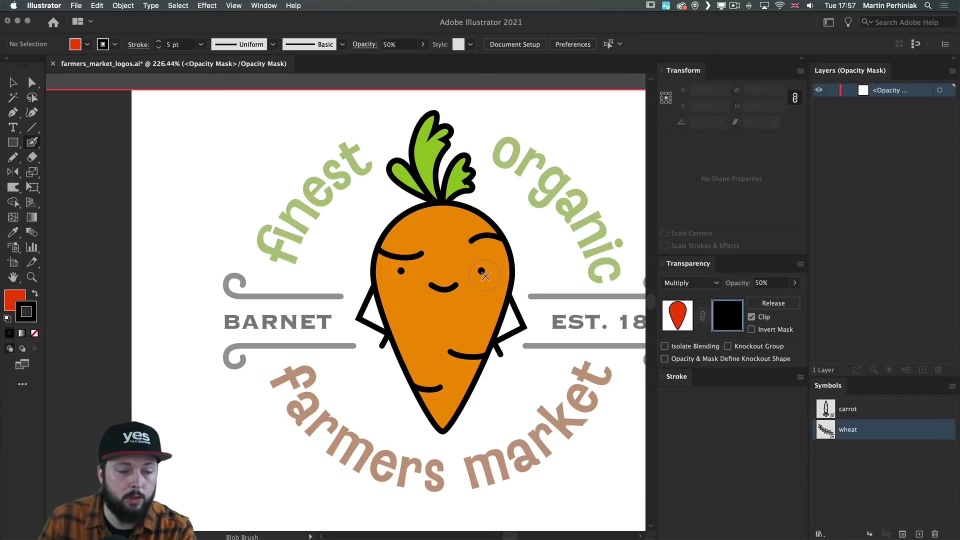
left_click(87, 44)
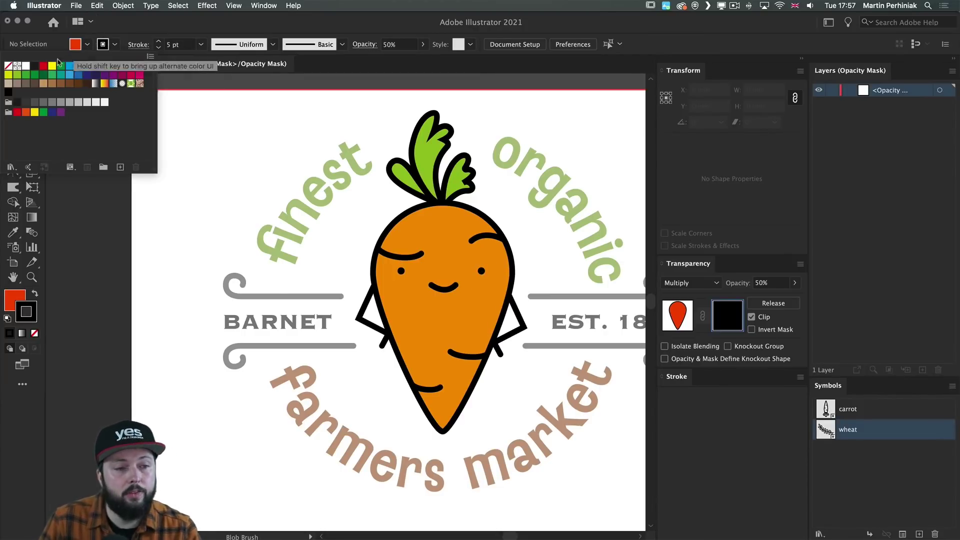
left_click(25, 66)
left_click(87, 44)
left_click(87, 43)
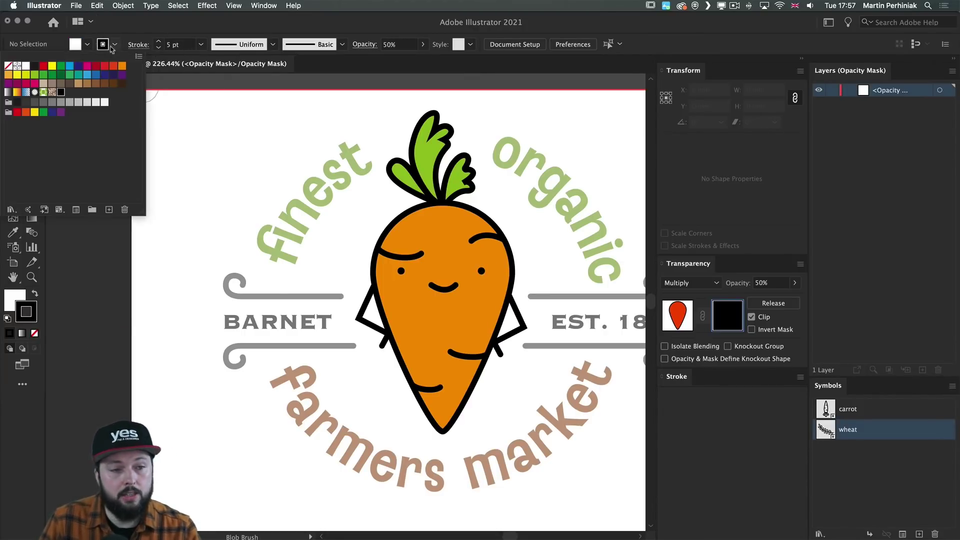
left_click(8, 65)
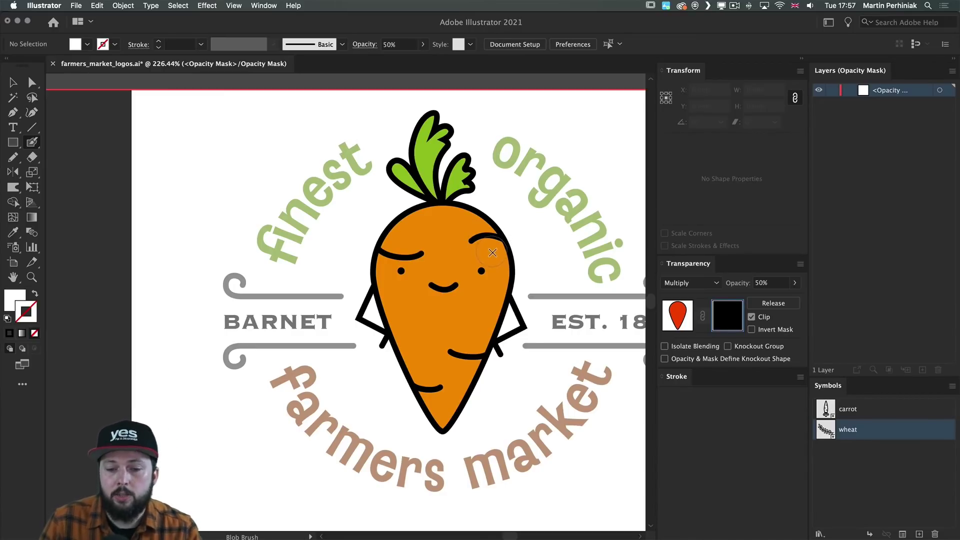
Paint white shading down the right side, near the eyes, across mid-body, at the tip and under the smile
mouse_move(489, 246)
left_mouse_down()
mouse_move(501, 266)
mouse_move(498, 296)
mouse_move(435, 432)
left_mouse_up()
key("shift+x")
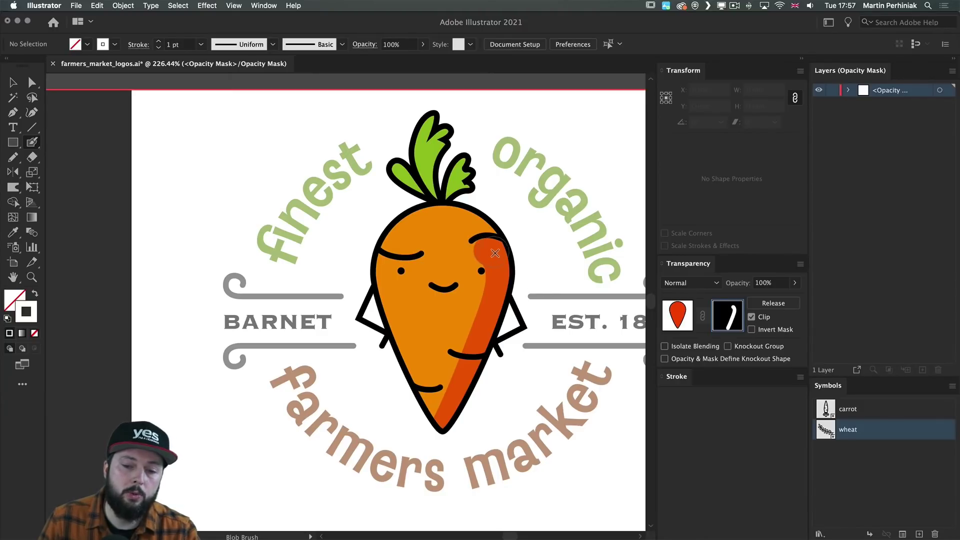
mouse_move(496, 253)
left_mouse_down()
mouse_move(522, 257)
mouse_move(475, 253)
left_mouse_up()
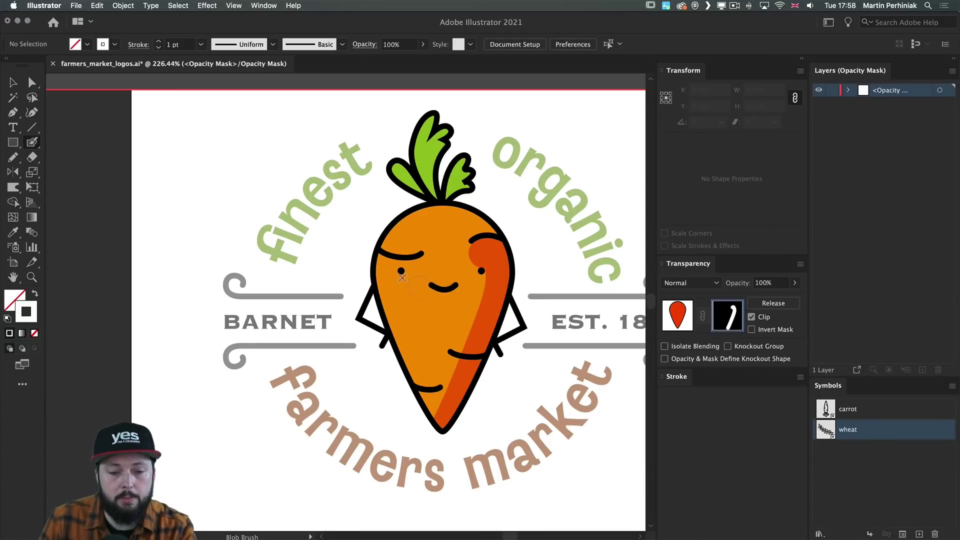
left_click_drag(374, 257, 423, 259)
left_click_drag(451, 356, 486, 355)
left_click_drag(420, 394, 441, 392)
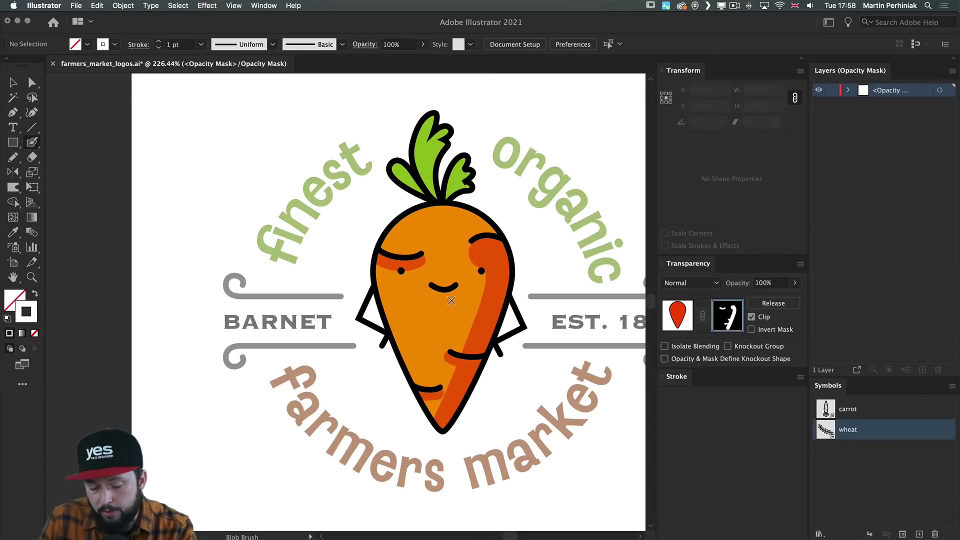
left_click_drag(440, 291, 454, 289)
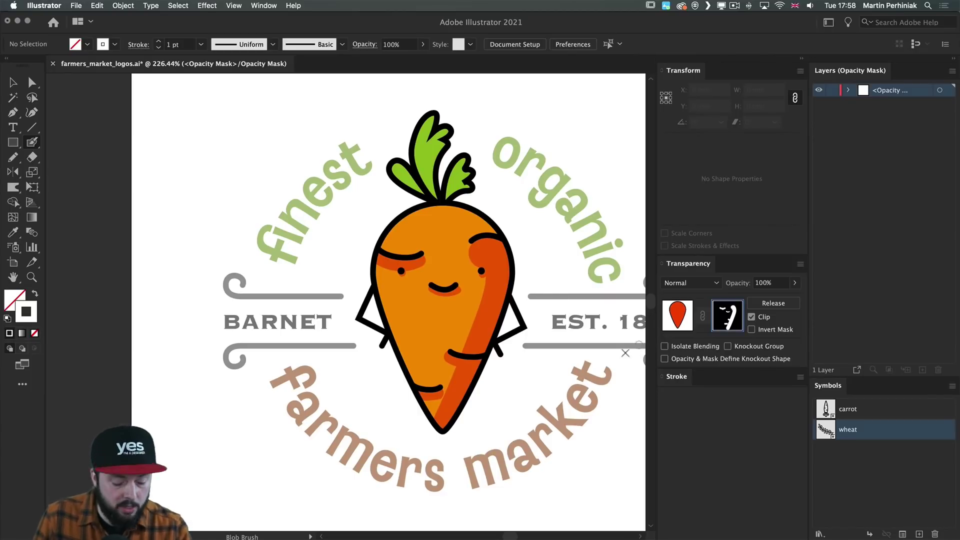
key("v")
key("a")
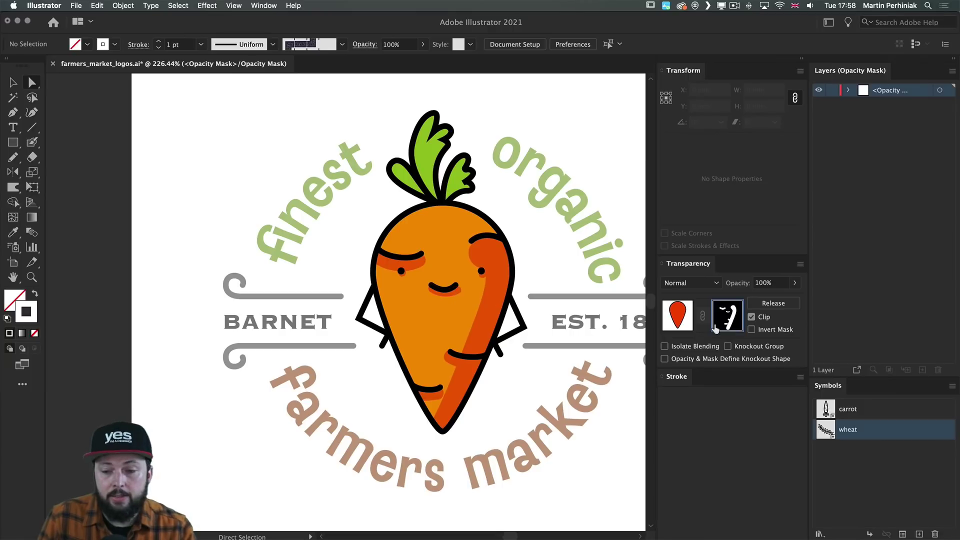
Move the smile's shadow shape slightly left beneath the mouth, then fit the artboard in view
key("v")
left_click(440, 287)
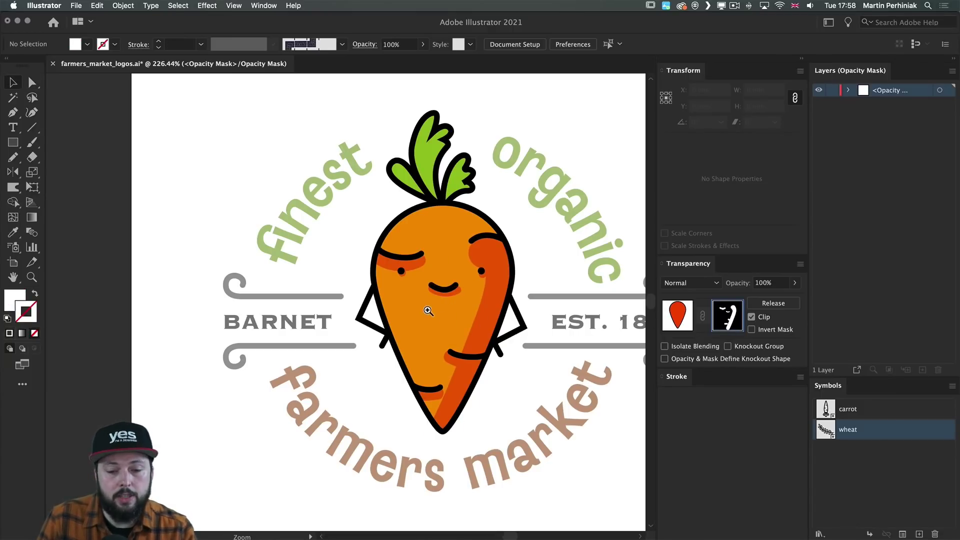
scroll(428, 311, "up", 5)
mouse_move(510, 255)
left_mouse_down()
mouse_move(505, 267)
mouse_move(521, 253)
mouse_move(503, 255)
left_mouse_up()
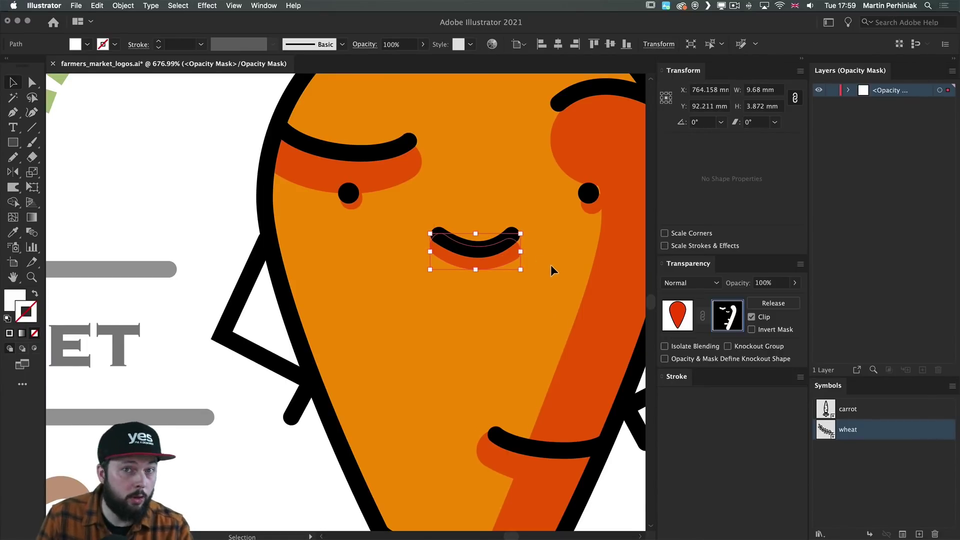
key("super+0")
left_click(508, 190)
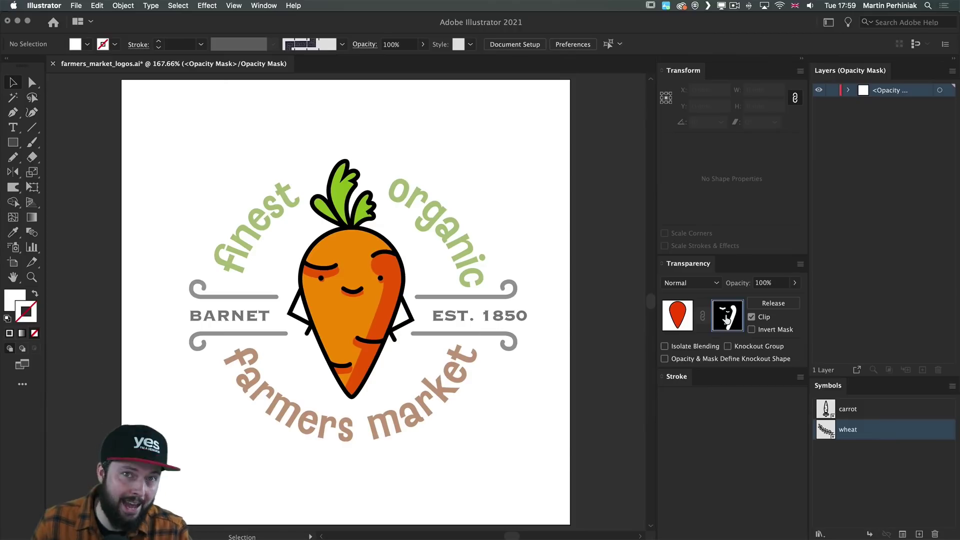
Return from the opacity mask to the artwork and leave the isolated carrot group
left_click(677, 320)
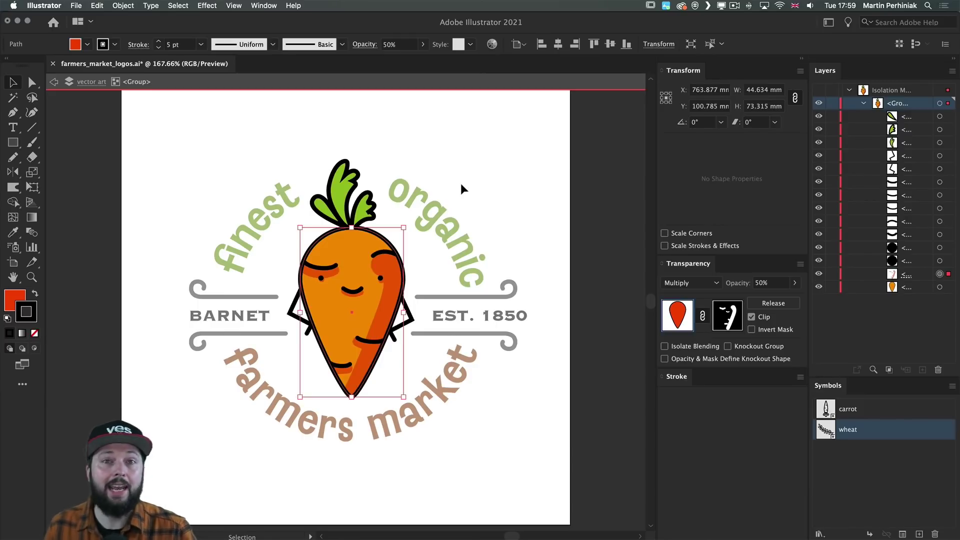
double_click(447, 148)
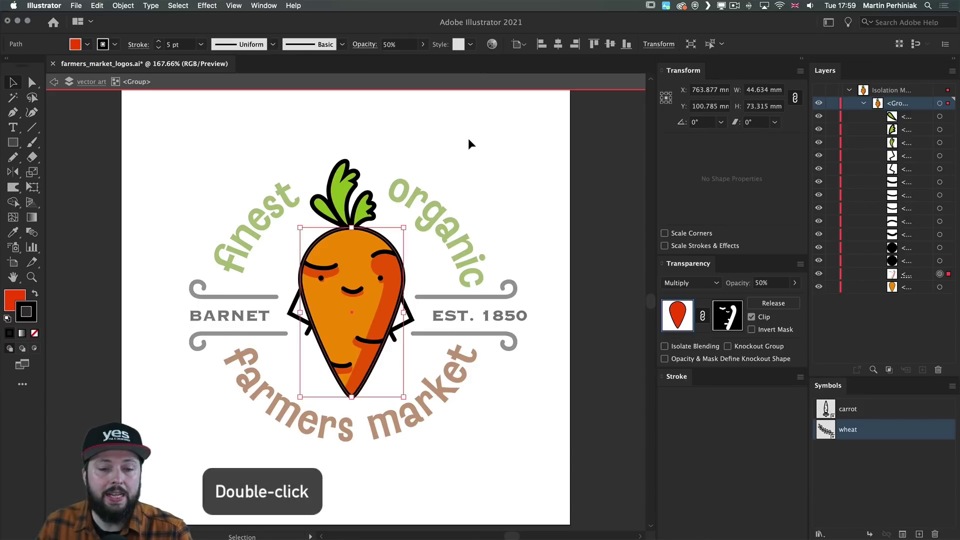